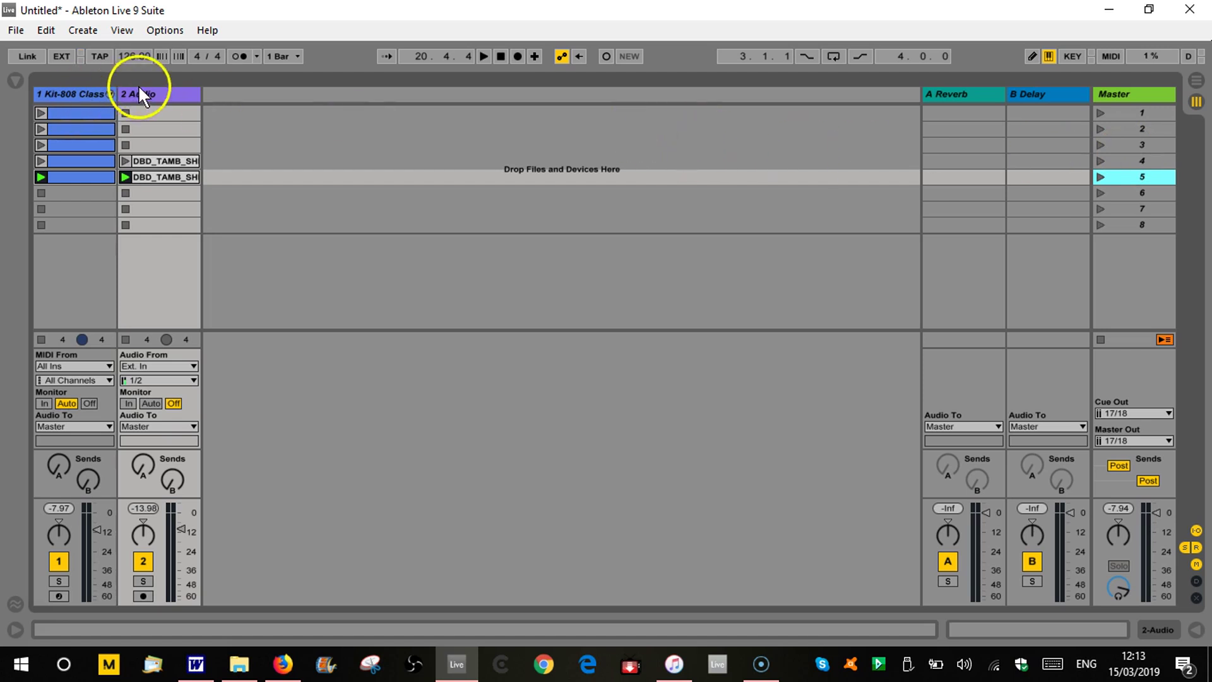
Step: Rename the Kit-808 Classic drum track as 808
right_click(68, 94)
click(61, 95)
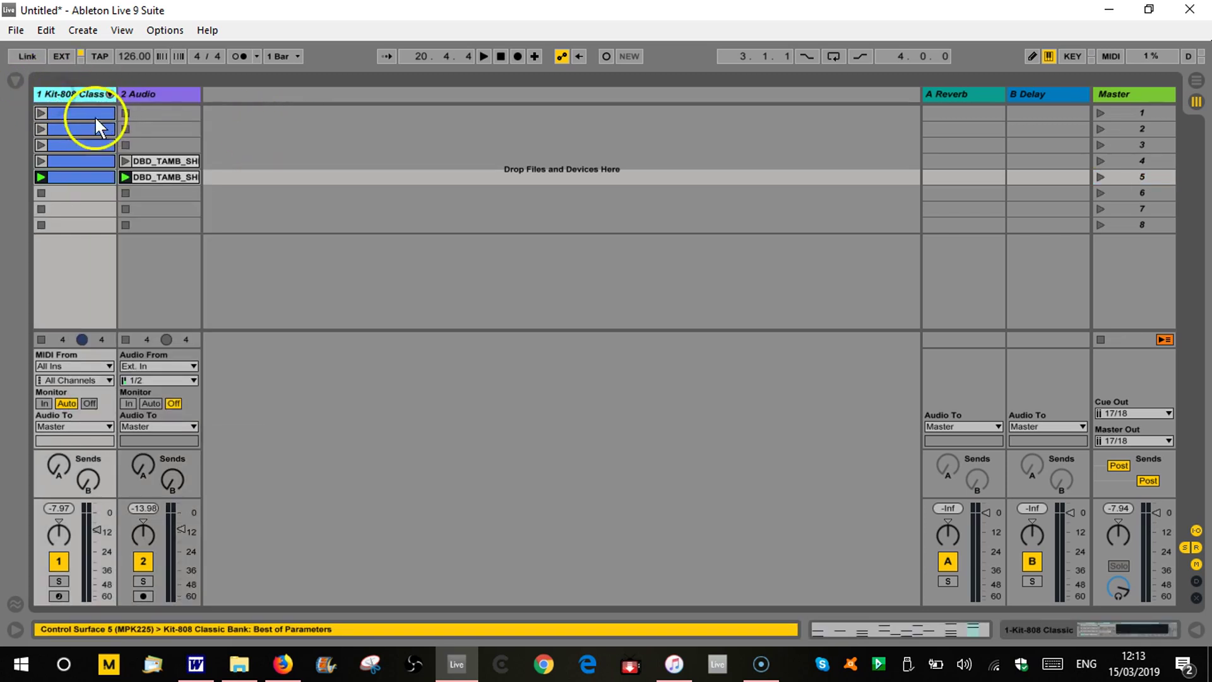
right_click(60, 93)
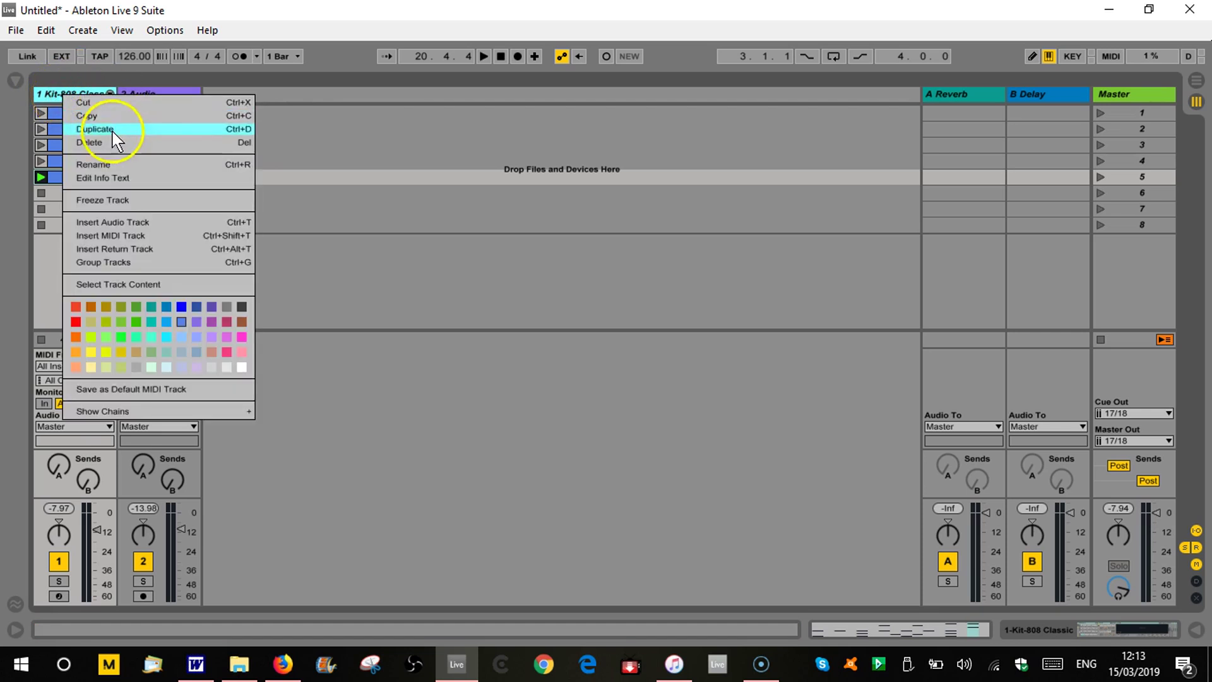
right_click(46, 95)
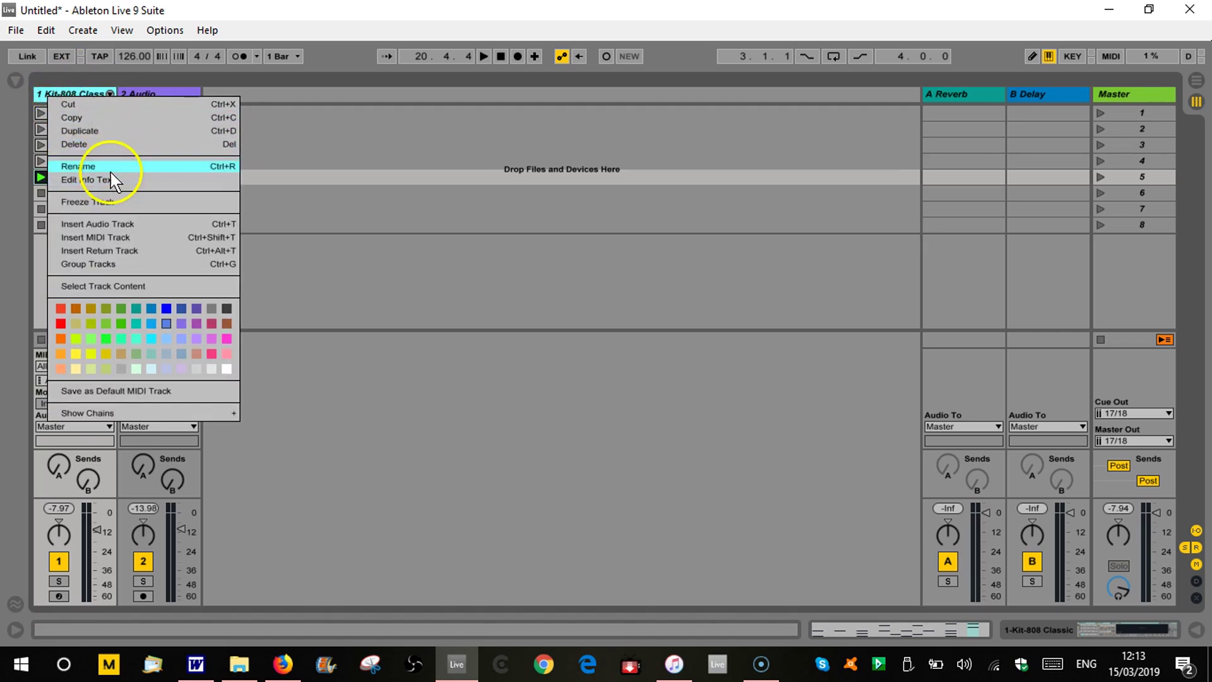
click(349, 165)
click(70, 93)
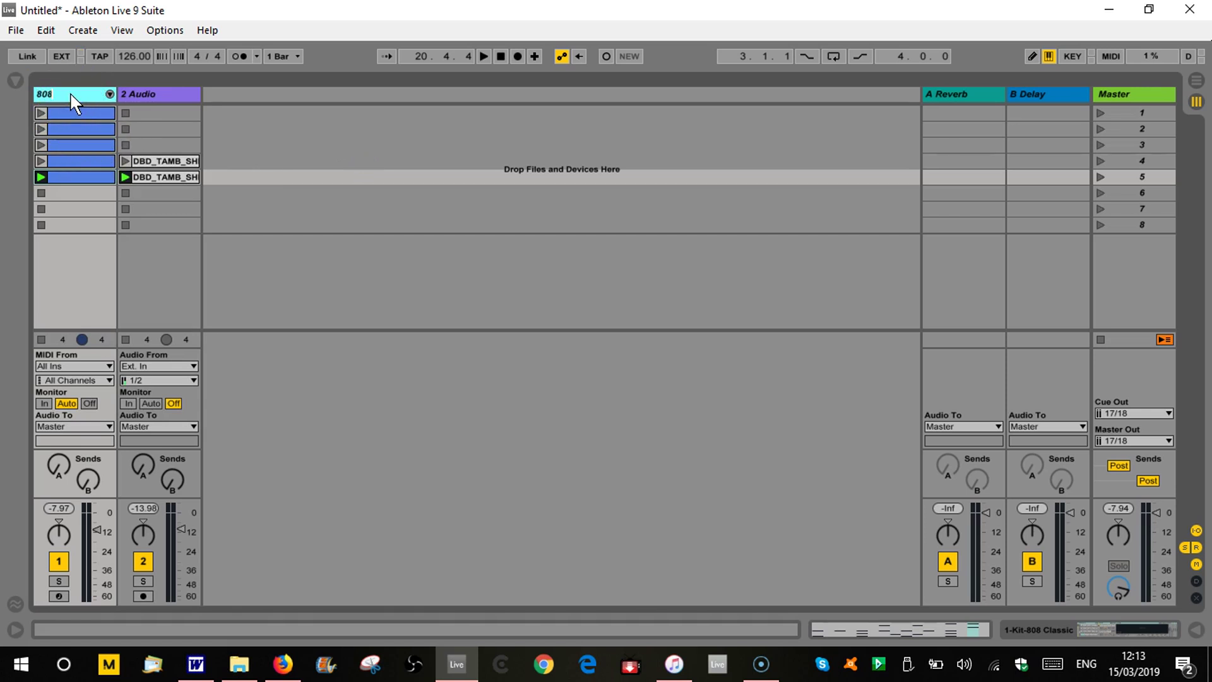
Step: Rename the second track, 2 Audio, as Perc Loop
click(160, 92)
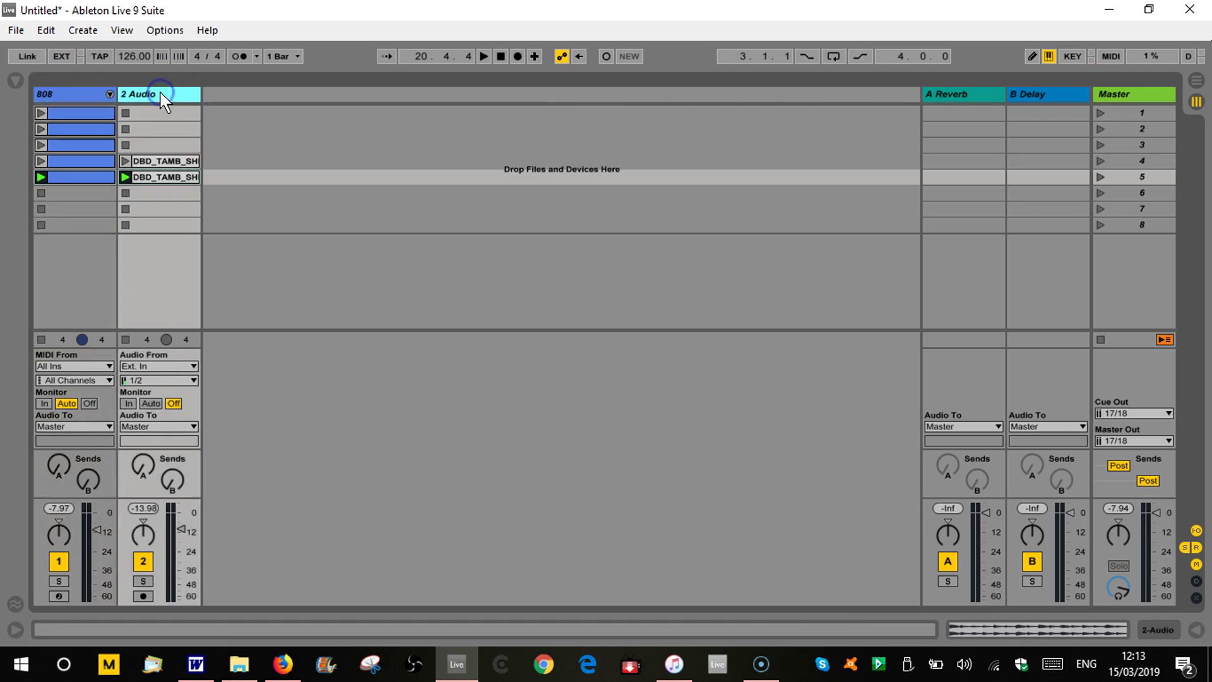
key(ctrl+r)
text(Perc Loop)
key(Return)
click(196, 114)
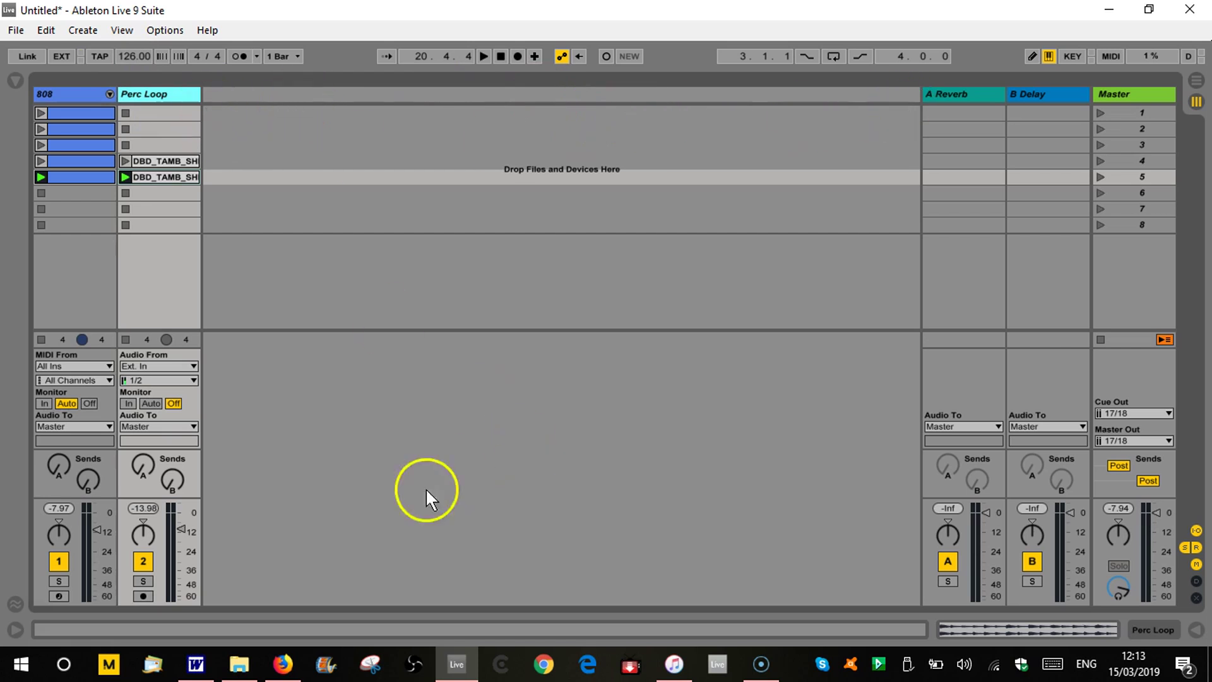
Step: Widen the Perc Loop track so more of its clip names fit
mouse_move(199, 96)
mouse_down()
mouse_move(333, 97)
mouse_move(218, 98)
mouse_up()
click(127, 96)
mouse_move(111, 95)
mouse_down()
mouse_move(195, 96)
mouse_move(116, 96)
mouse_up()
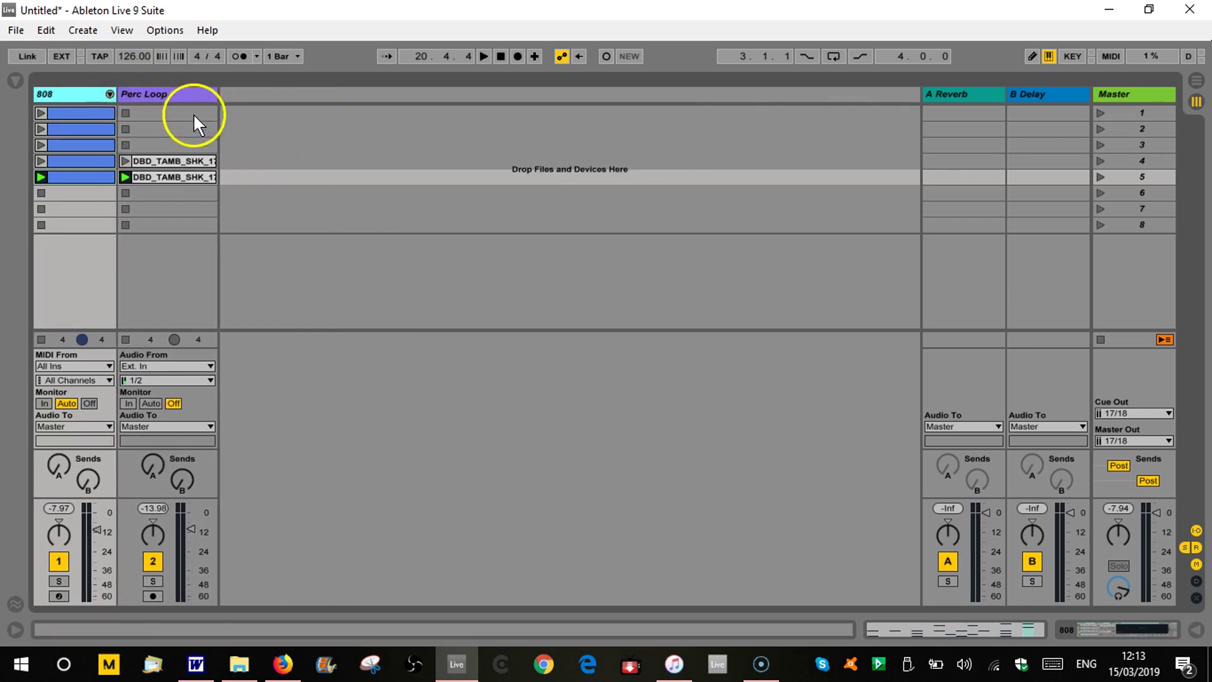
click(253, 122)
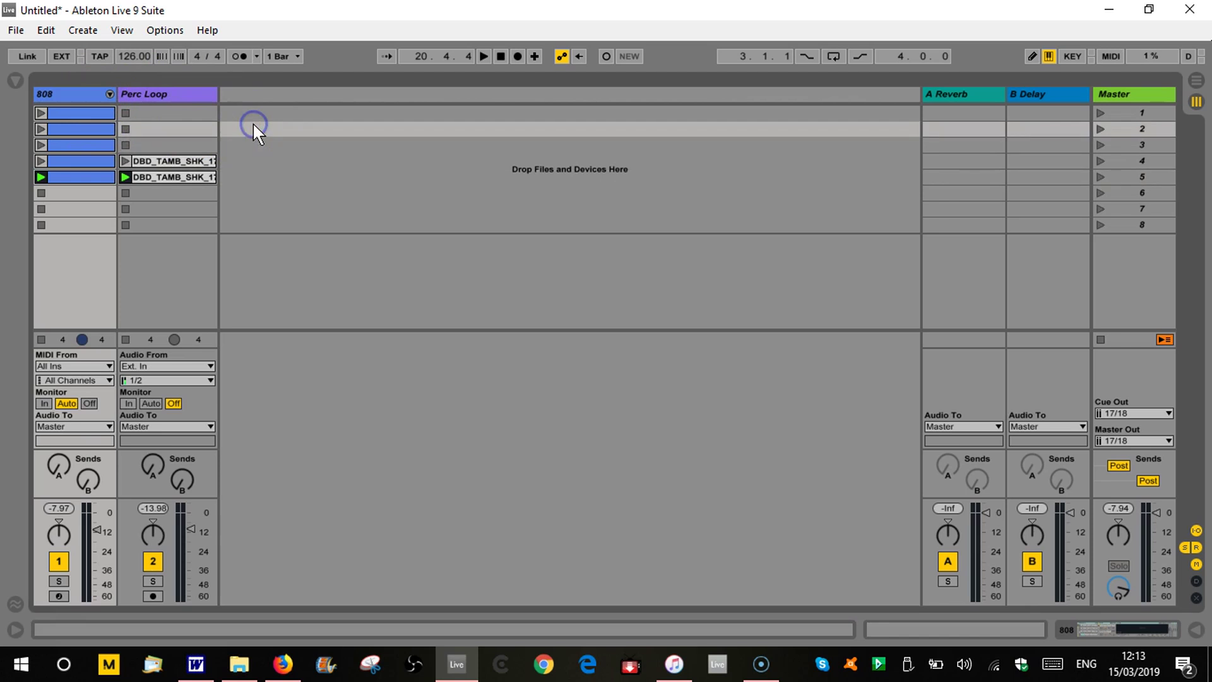
Step: Recolour both DBD_TAMB_SHK clips in the Perc Loop track dark purple to match the track
click(154, 94)
right_click(154, 94)
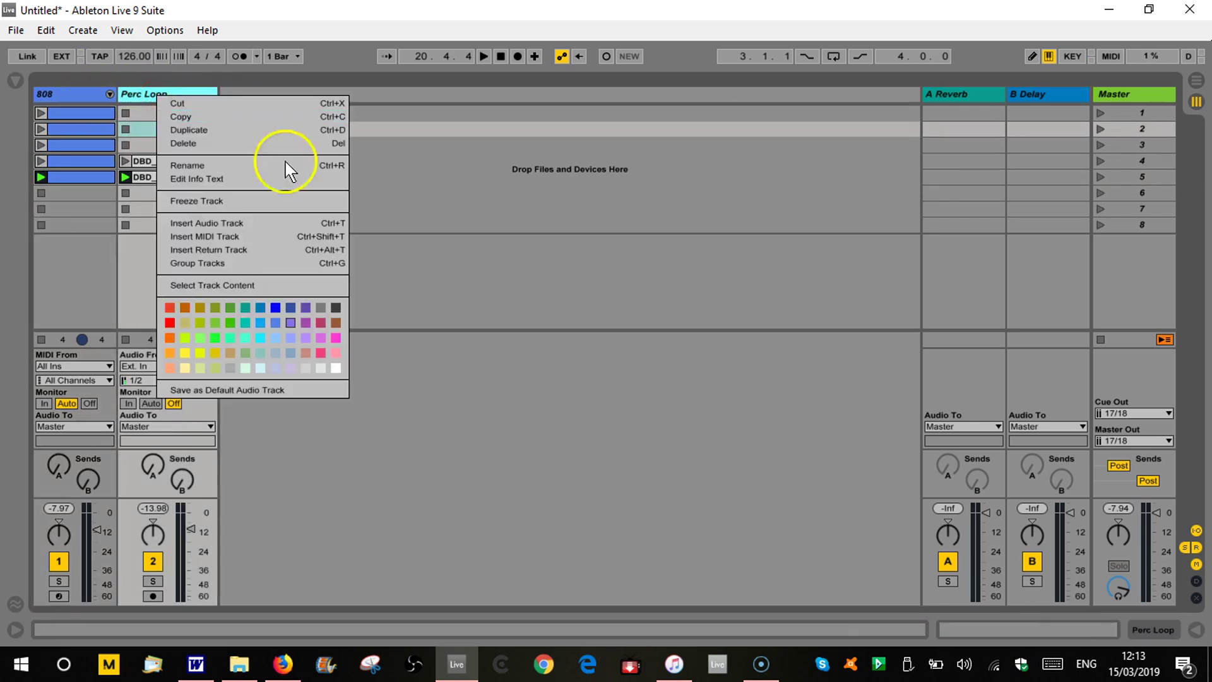
click(290, 321)
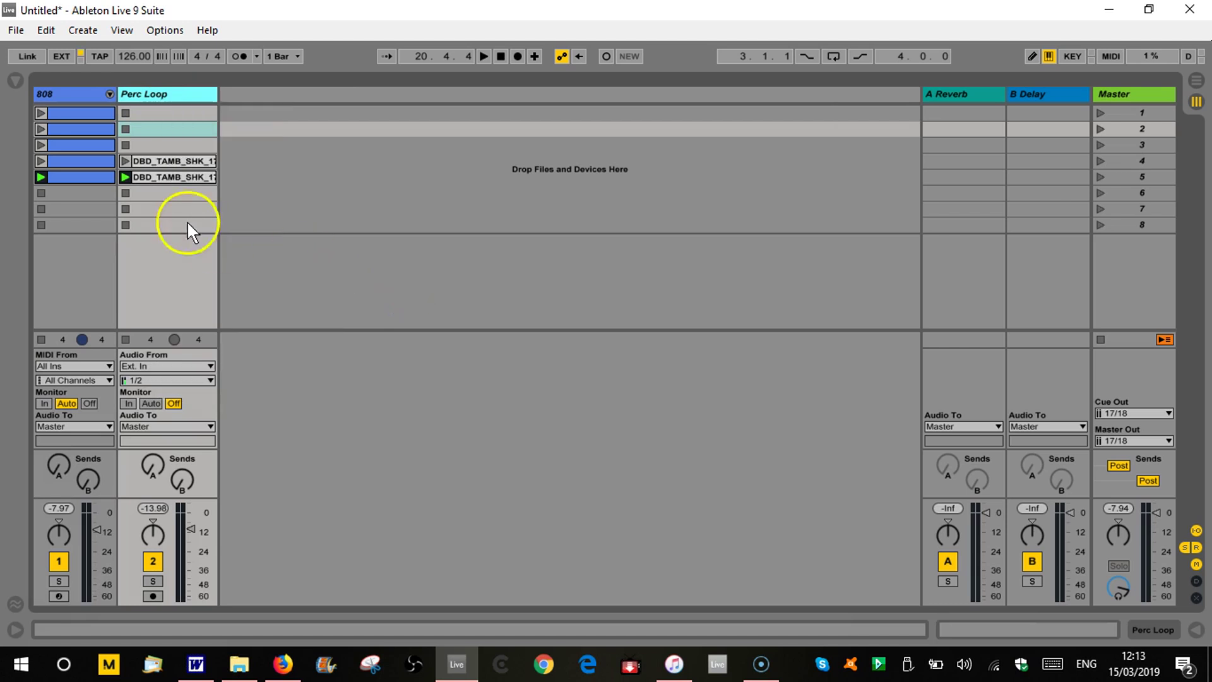
click(170, 168)
right_click(171, 181)
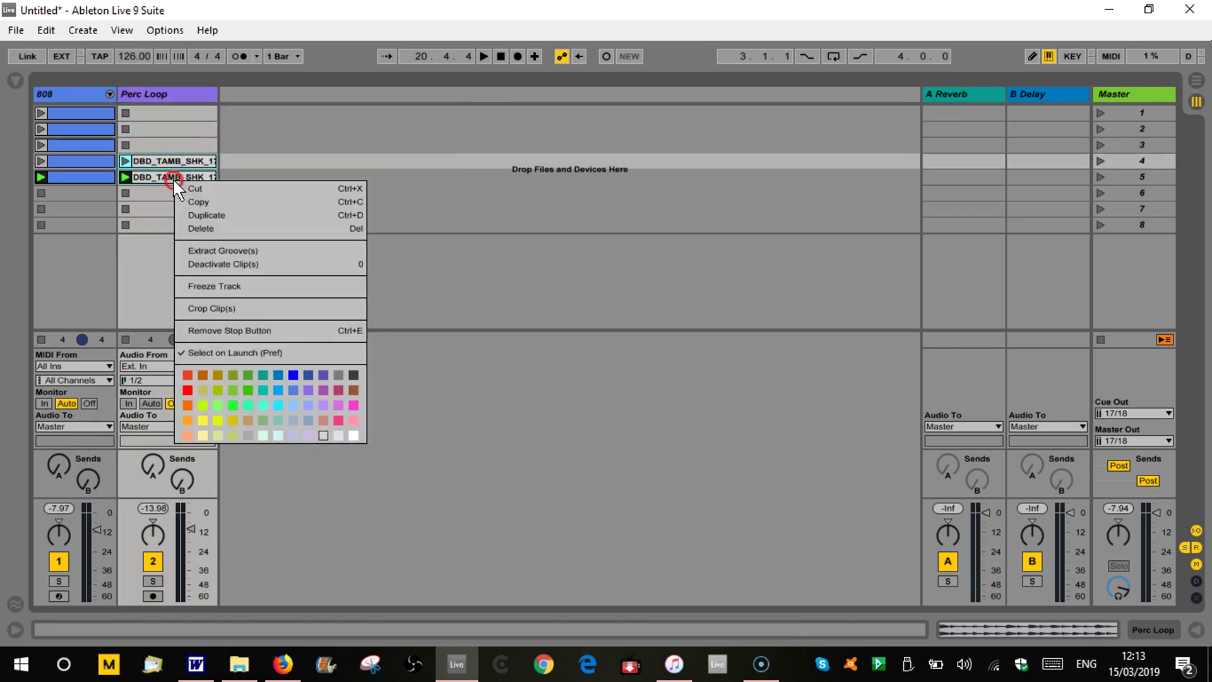
click(324, 384)
click(321, 366)
click(282, 212)
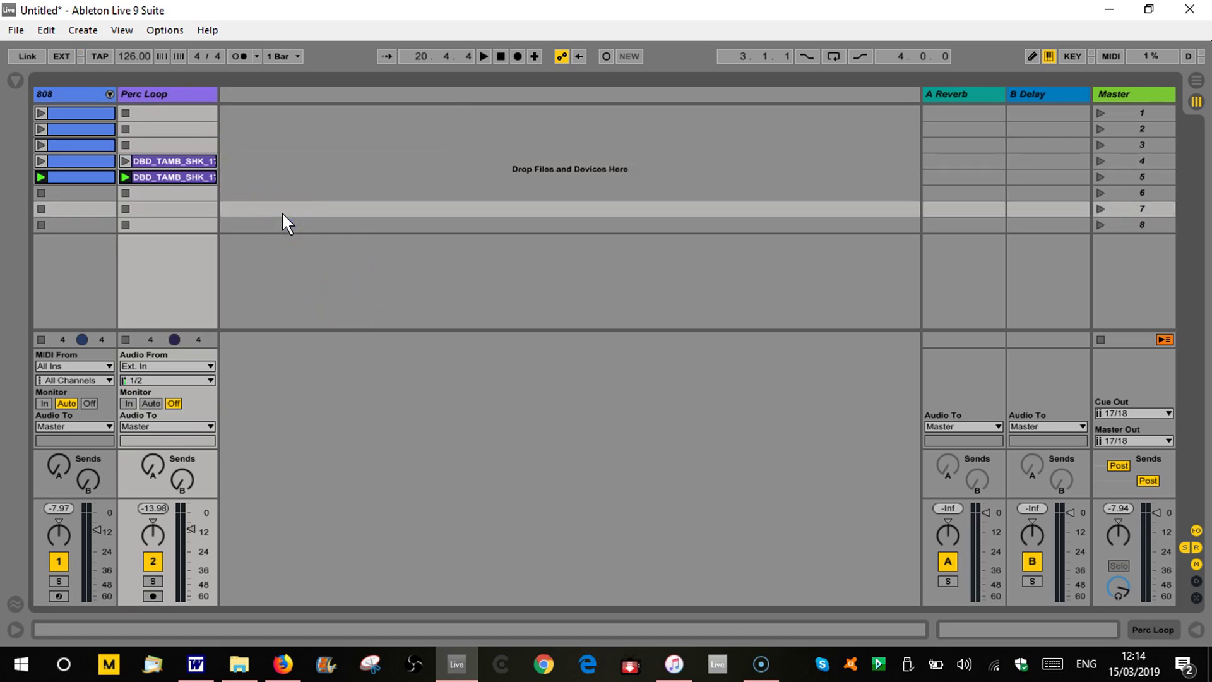
Step: Name the first clip in the 808 track Intro
right_click(72, 116)
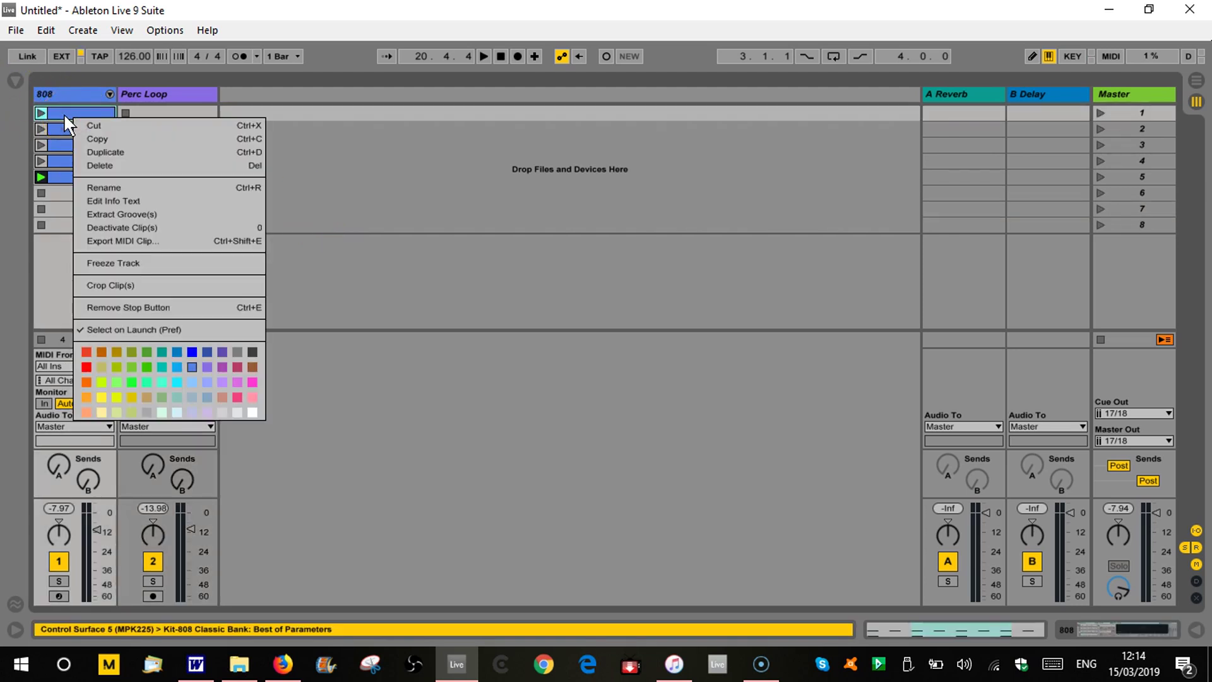
right_click(63, 113)
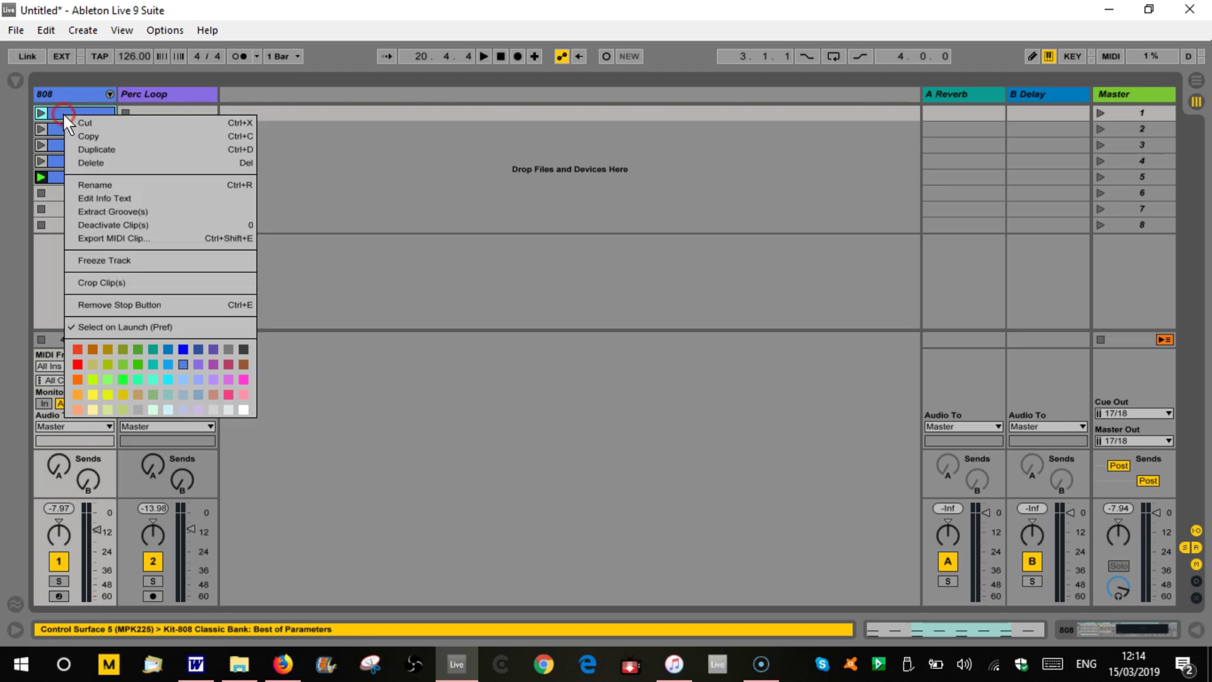
click(132, 185)
text(INtro)
key(Return)
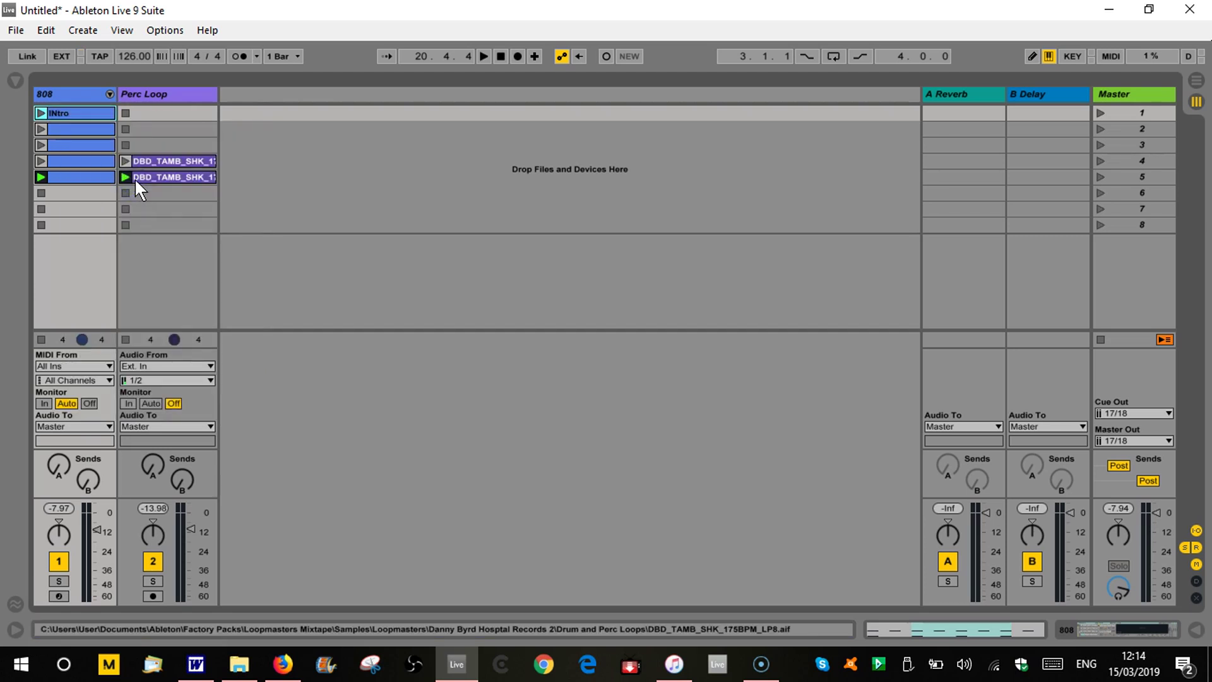
key(ctrl+r)
text(Intro)
key(Return)
click(124, 161)
Step: Name the second clip in the 808 track Clap in, with the clip detail view hidden
double_click(96, 128)
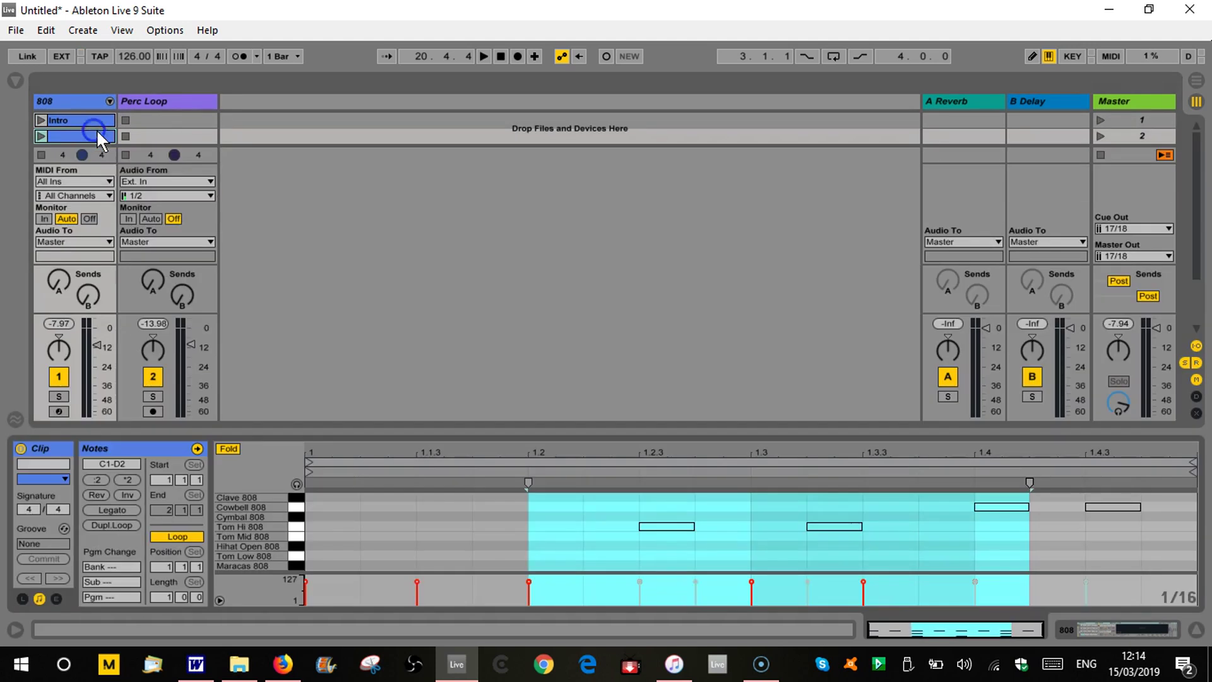
drag(571, 436, 586, 474)
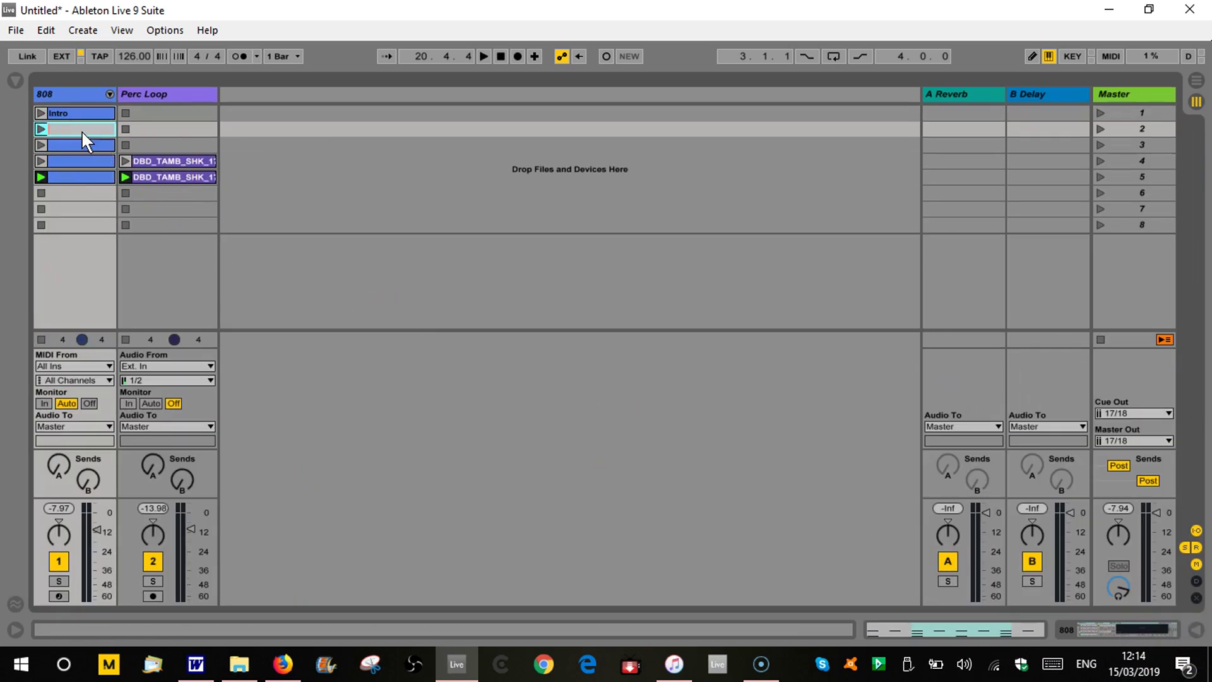
text(c)
Step: Play the third 808 clip with the Perc Loop track stopped, and name the clip Snare in
click(39, 145)
click(124, 192)
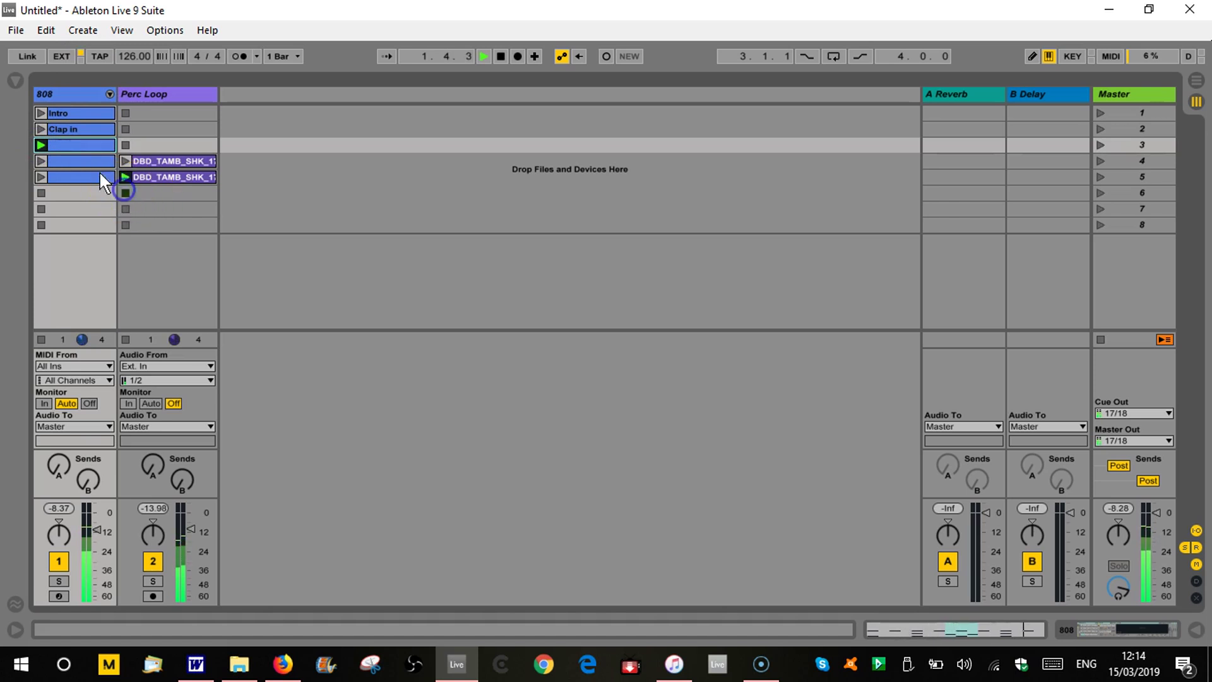
right_click(74, 145)
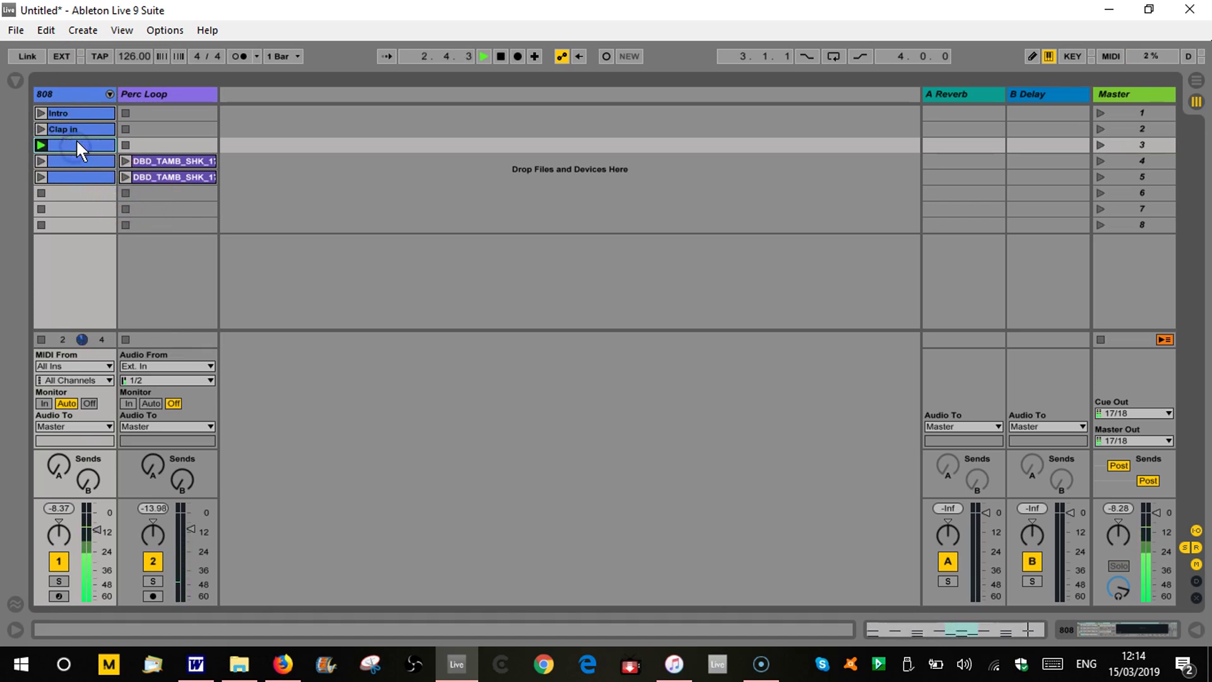
key(ctrl+r)
text(Sn)
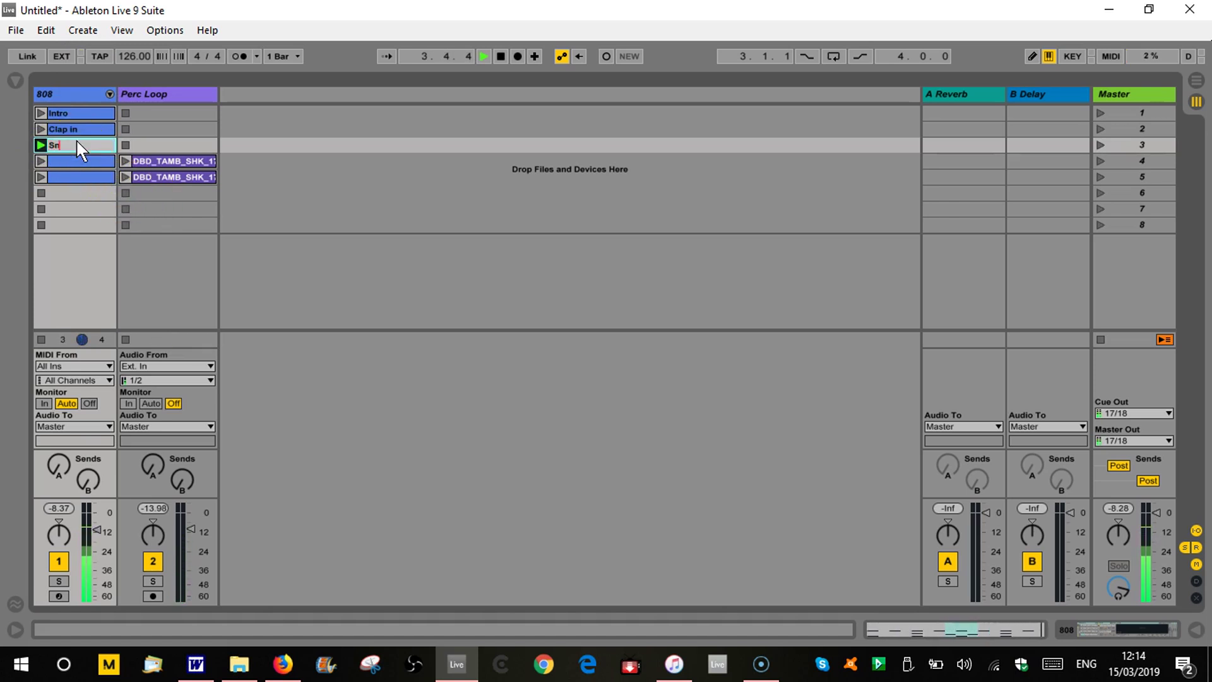
text(are in)
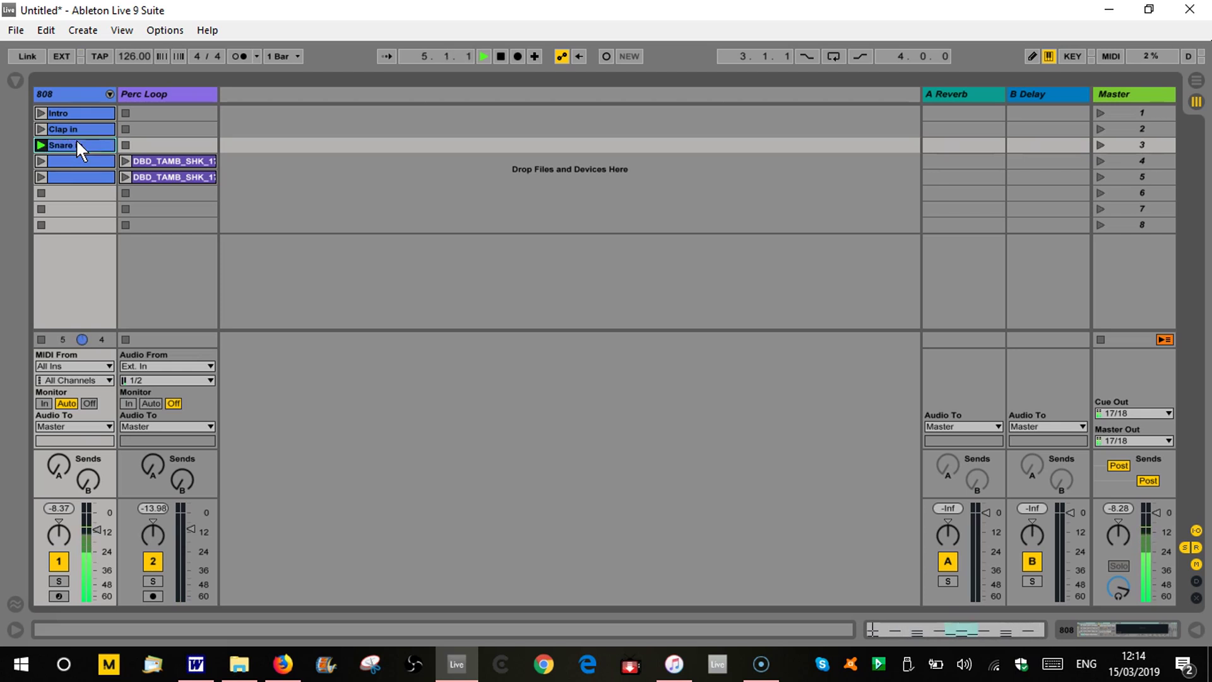
click(84, 115)
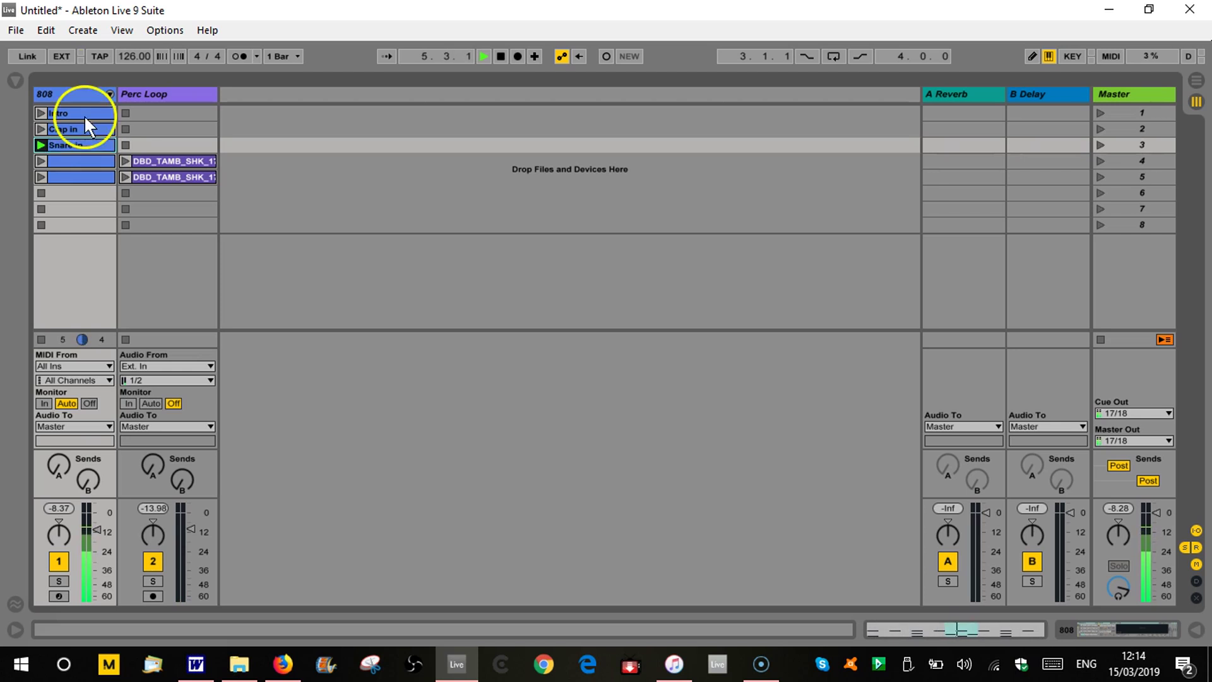
Step: Open the clip note editor, then launch the fifth 808 clip and name it Full Grove
double_click(79, 163)
drag(734, 431, 731, 393)
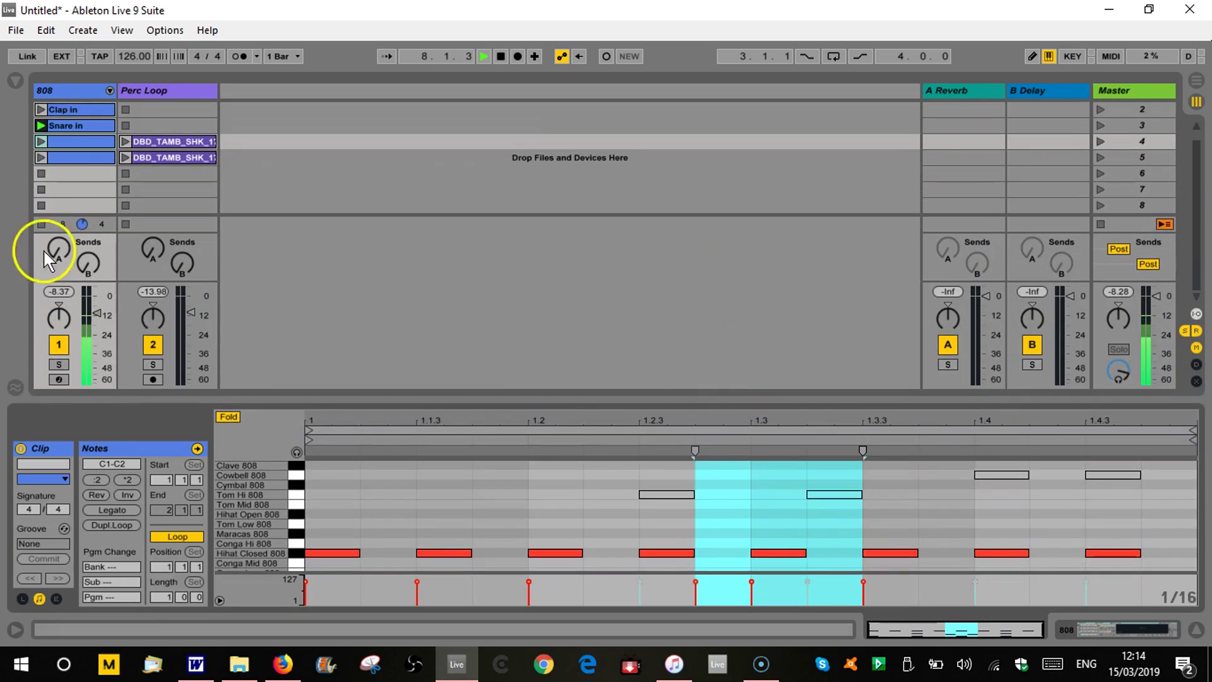
click(41, 158)
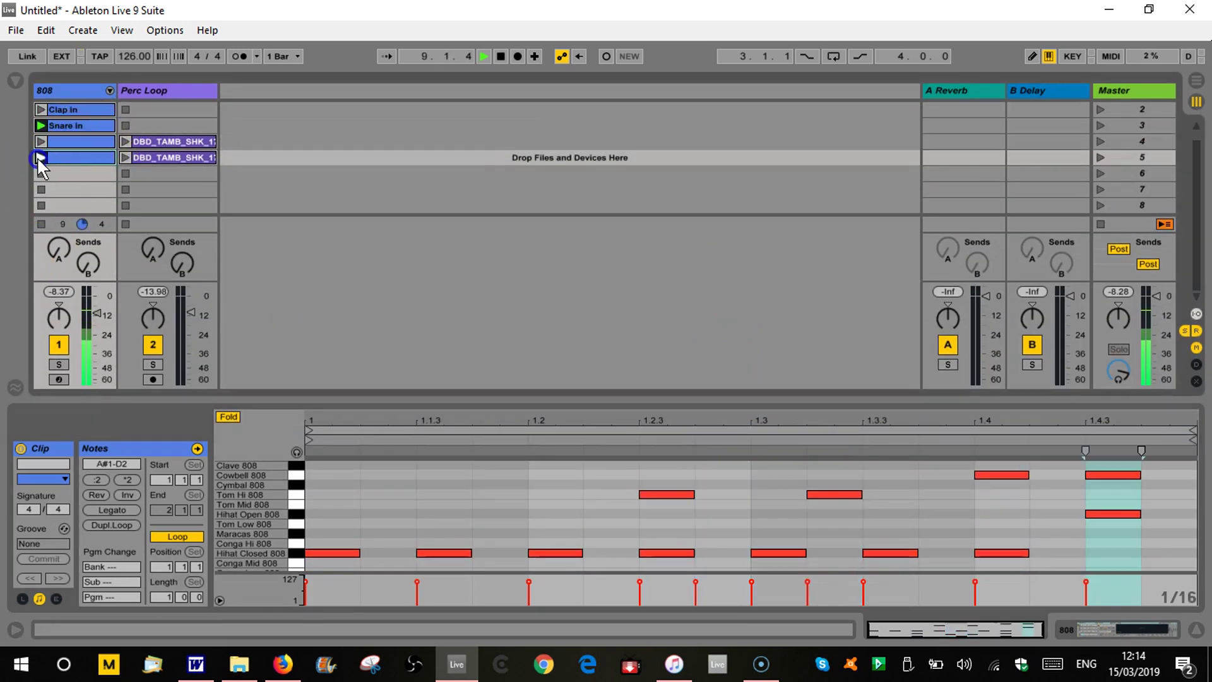
key(ctrl+r)
text(Full Grove)
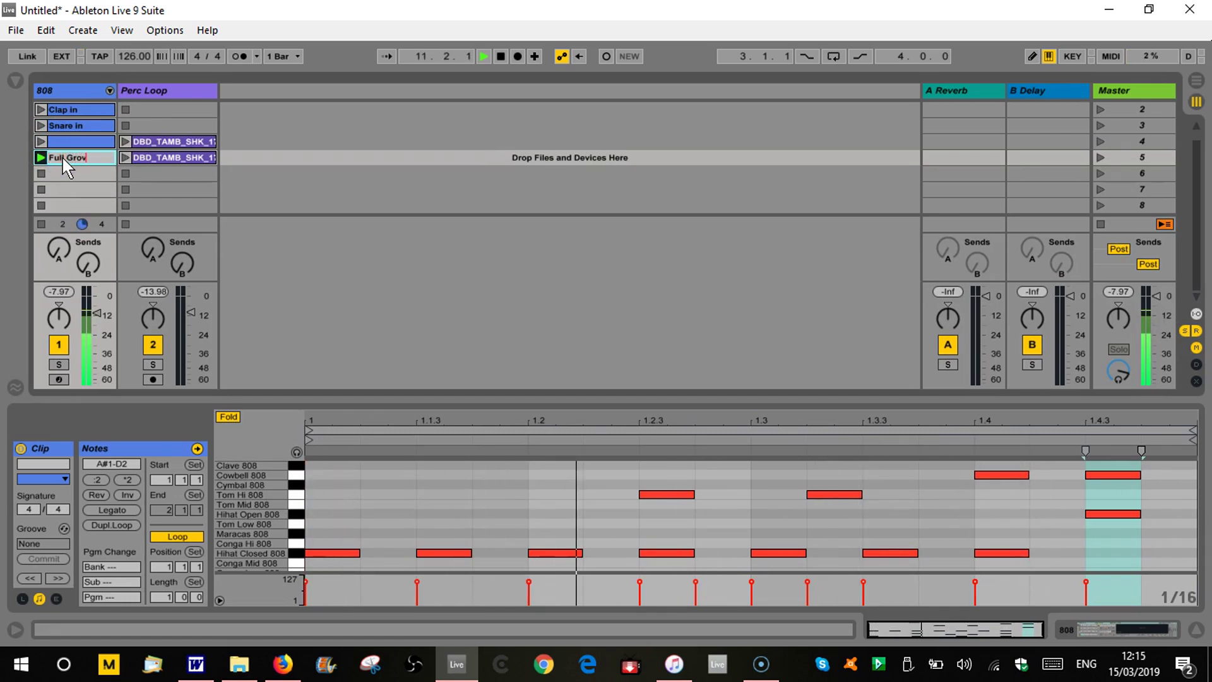
key(Return)
click(335, 193)
Step: Rename the Perc Loop track's clip in scene 4 as Perc Loop and duplicate it into scene 5
scroll(221, 181, up, 1)
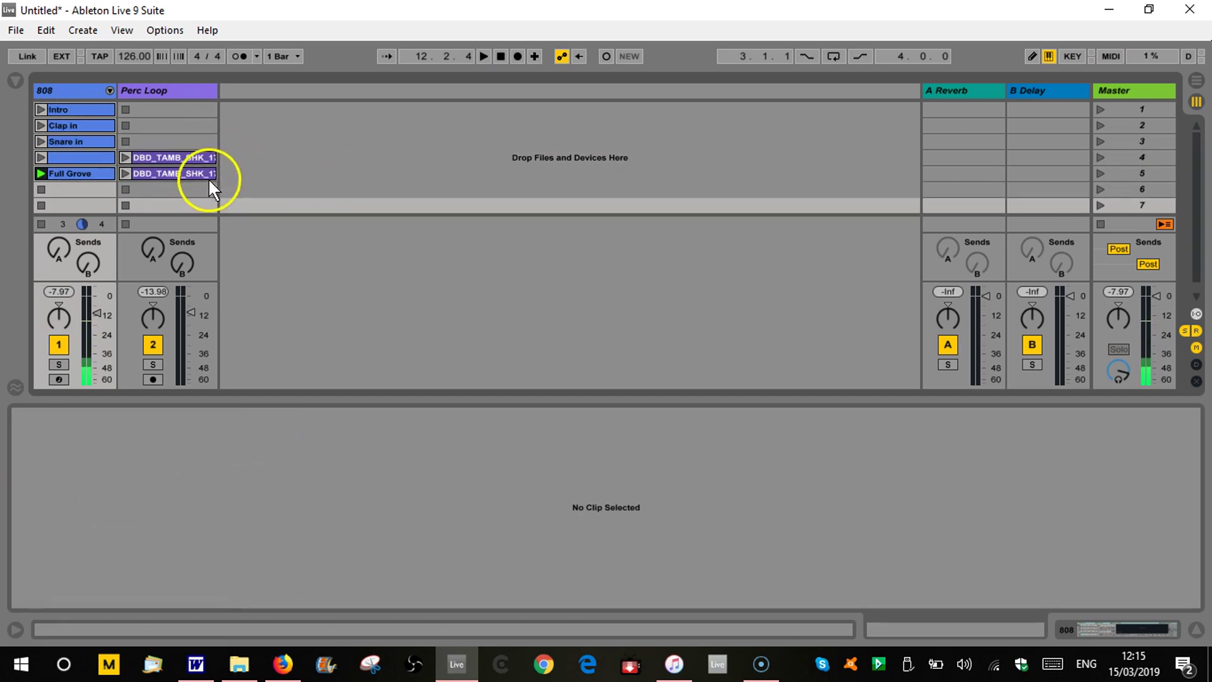
click(171, 158)
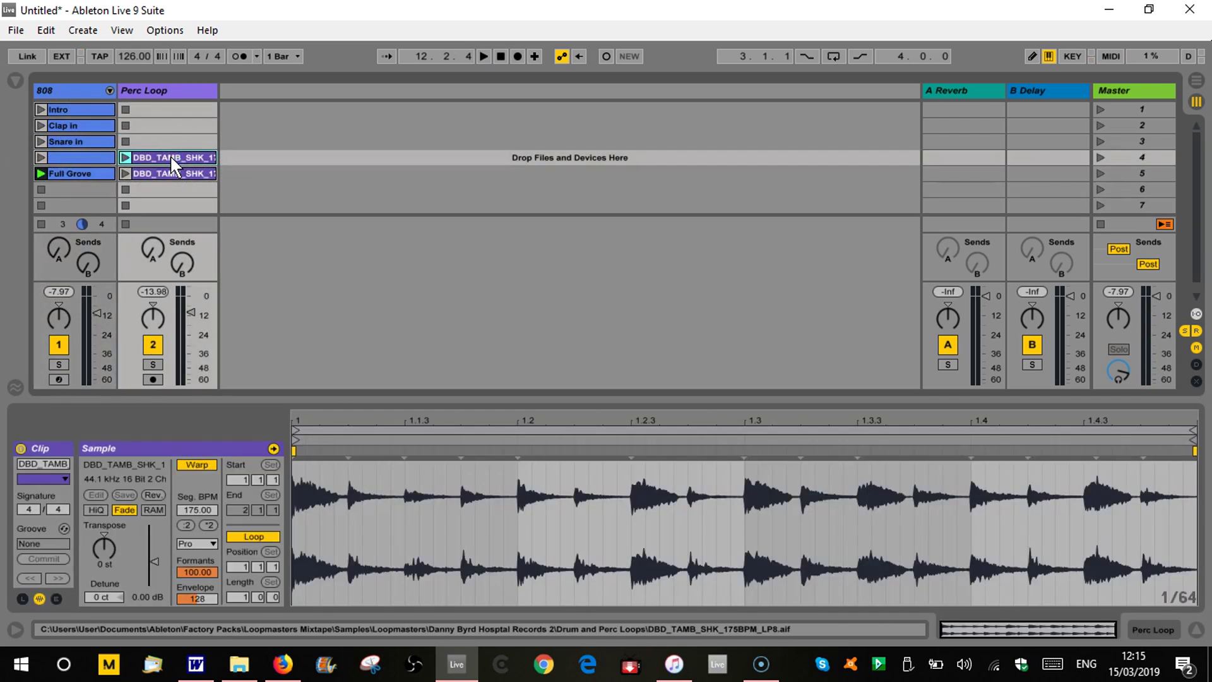
key(ctrl+r)
text(Perc Loop)
key(Return)
key(ctrl+d)
click(362, 197)
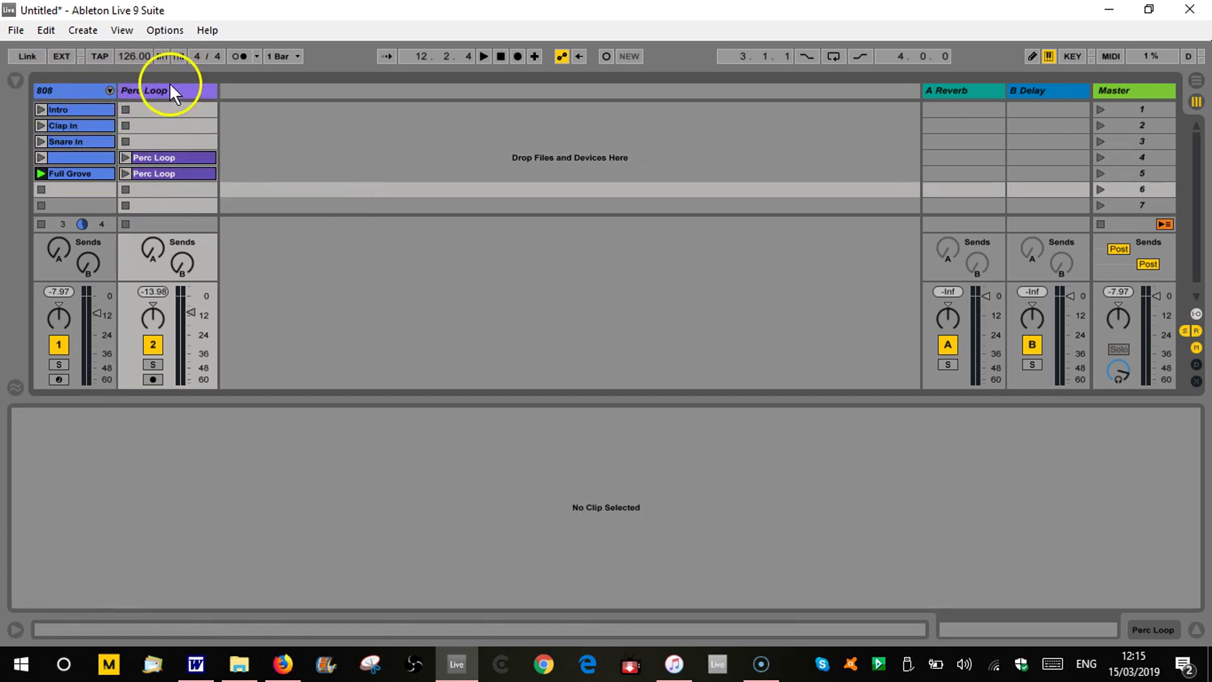
Step: Hide the clip detail view and rename scene 1 in the Master track as Intro
click(268, 126)
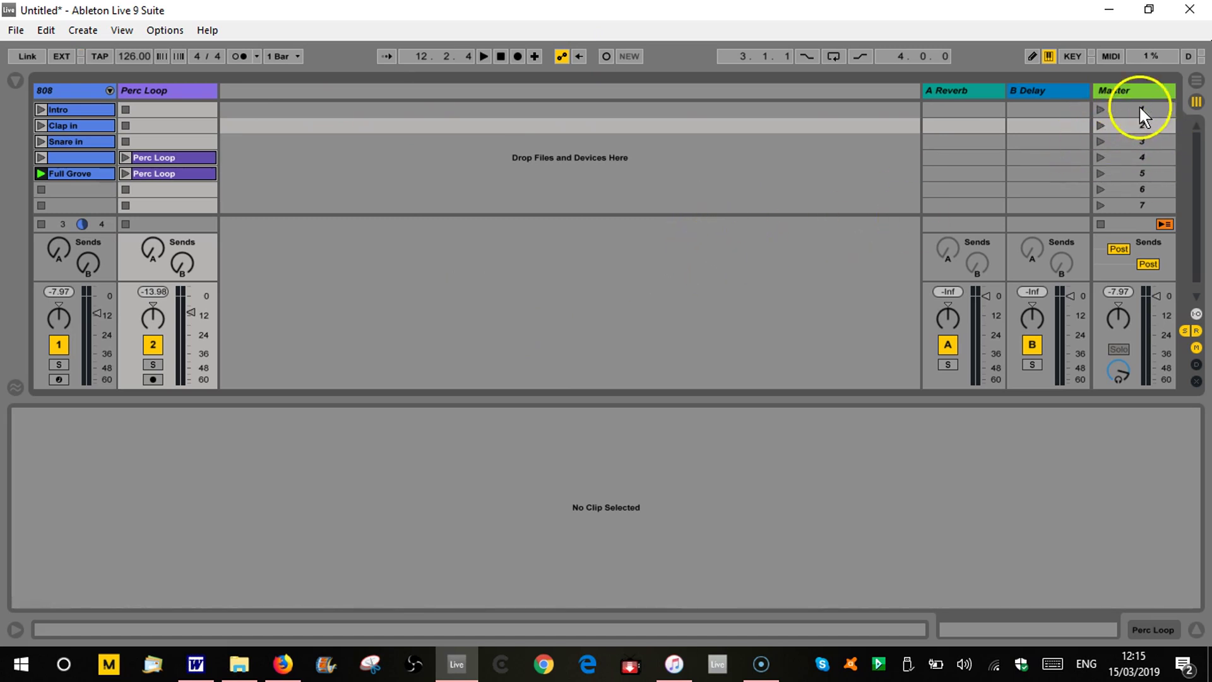
click(1196, 629)
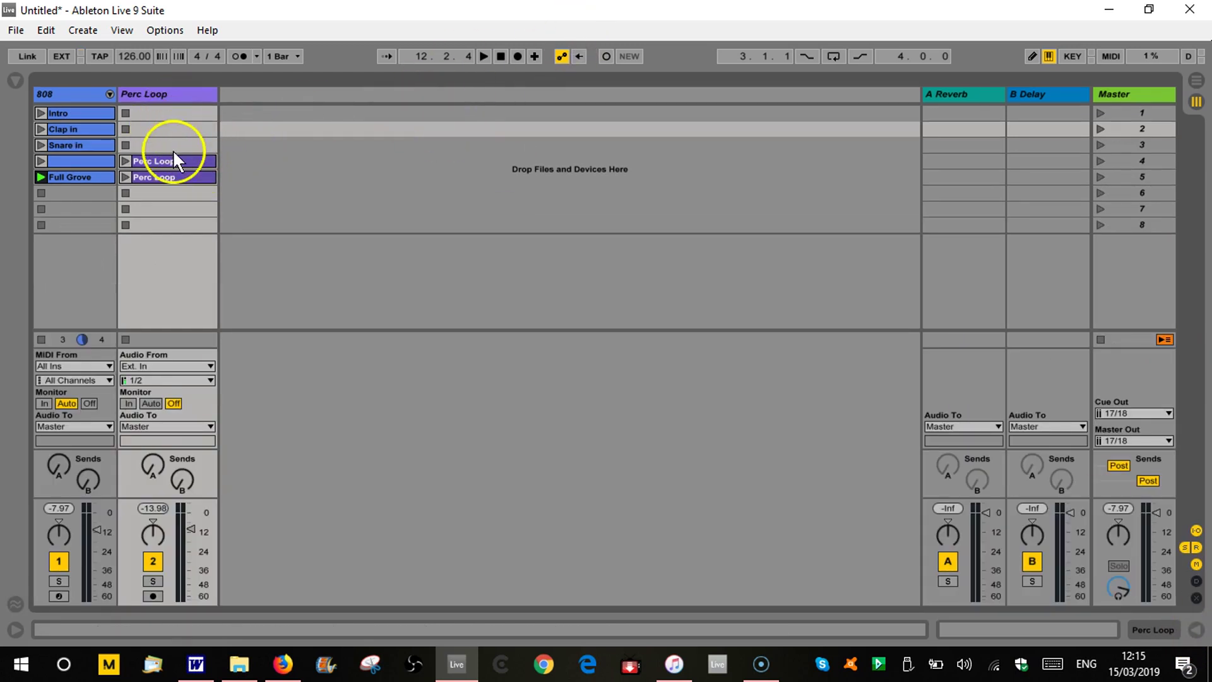
right_click(1125, 112)
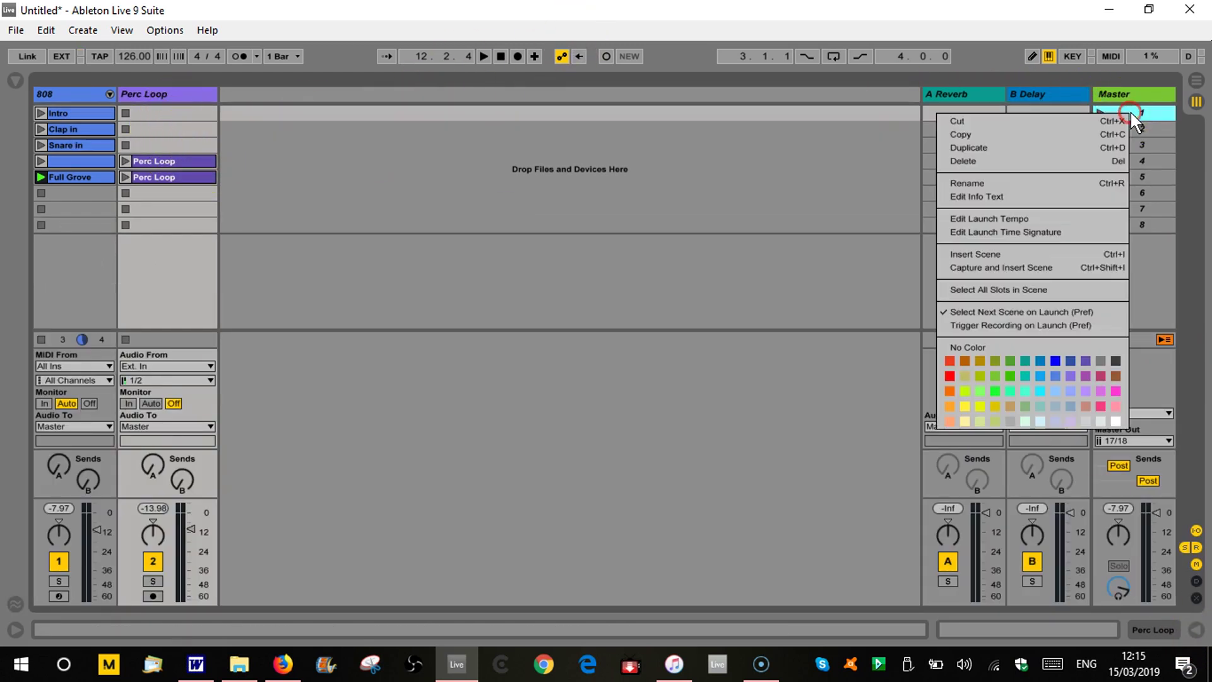
click(1009, 185)
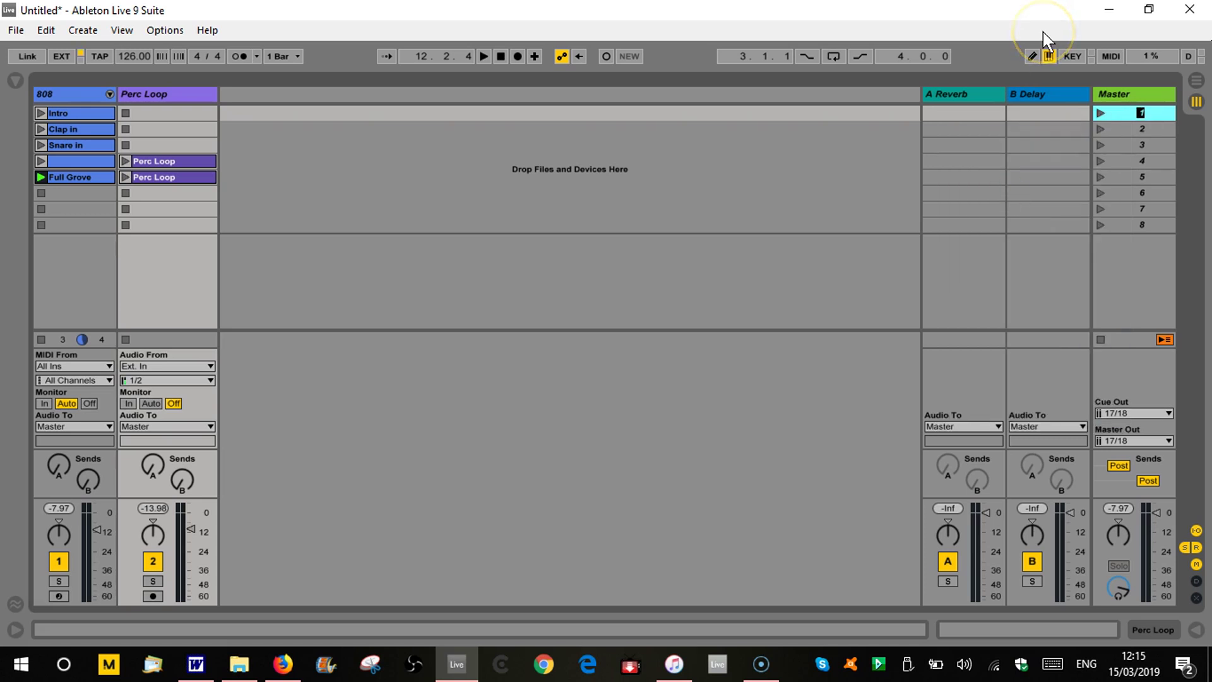
text(Intro)
Step: Colour the Intro scene in the Master track red
right_click(1135, 112)
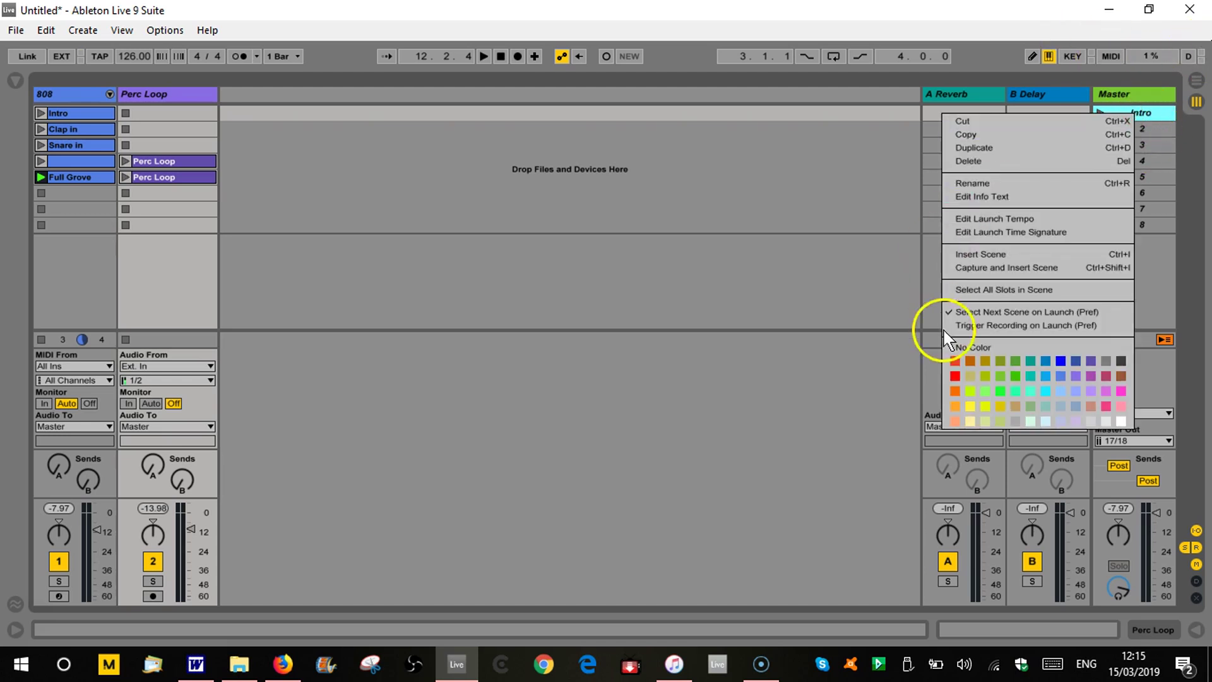
click(956, 360)
click(795, 218)
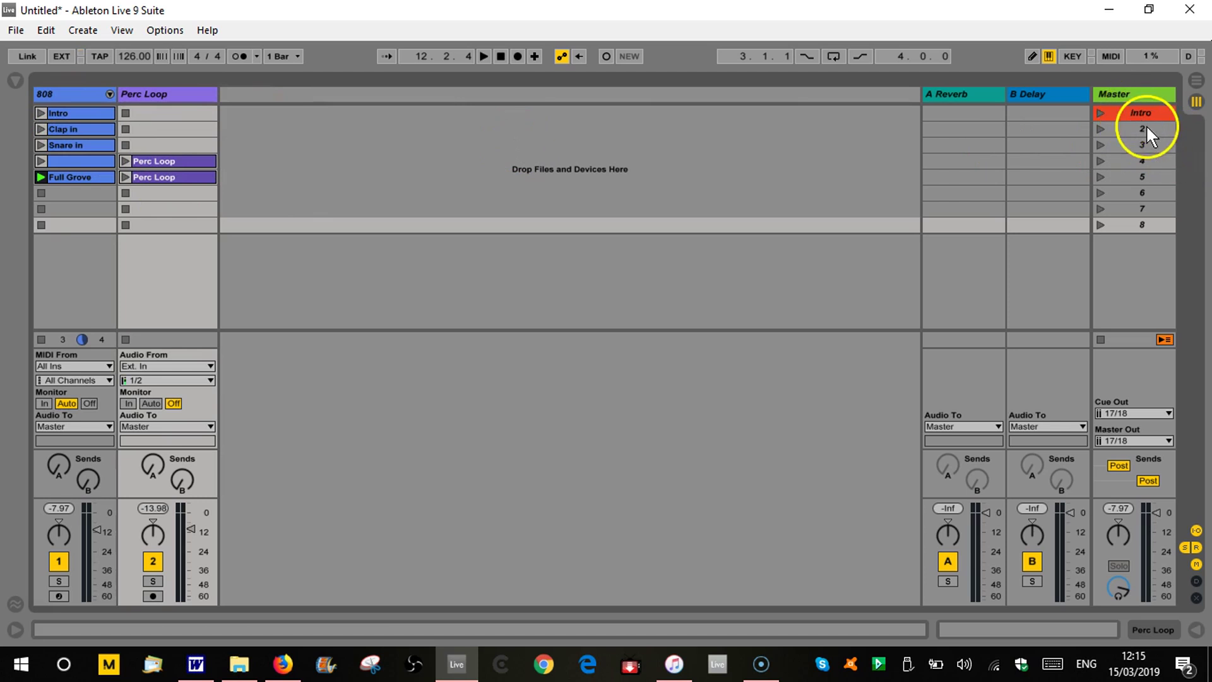
Step: Rename scene 4 in the Master track as Verse and colour it dark blue
click(1142, 161)
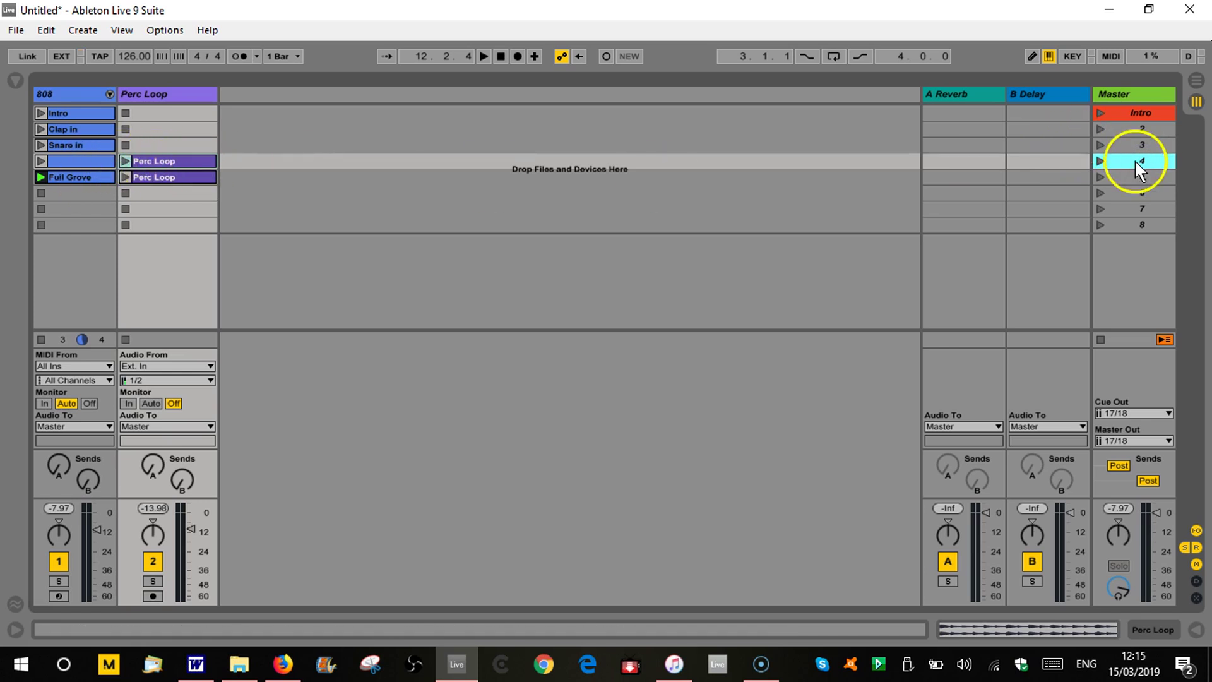
key(ctrl+r)
text(Verse)
key(Return)
text(Verse)
right_click(1149, 158)
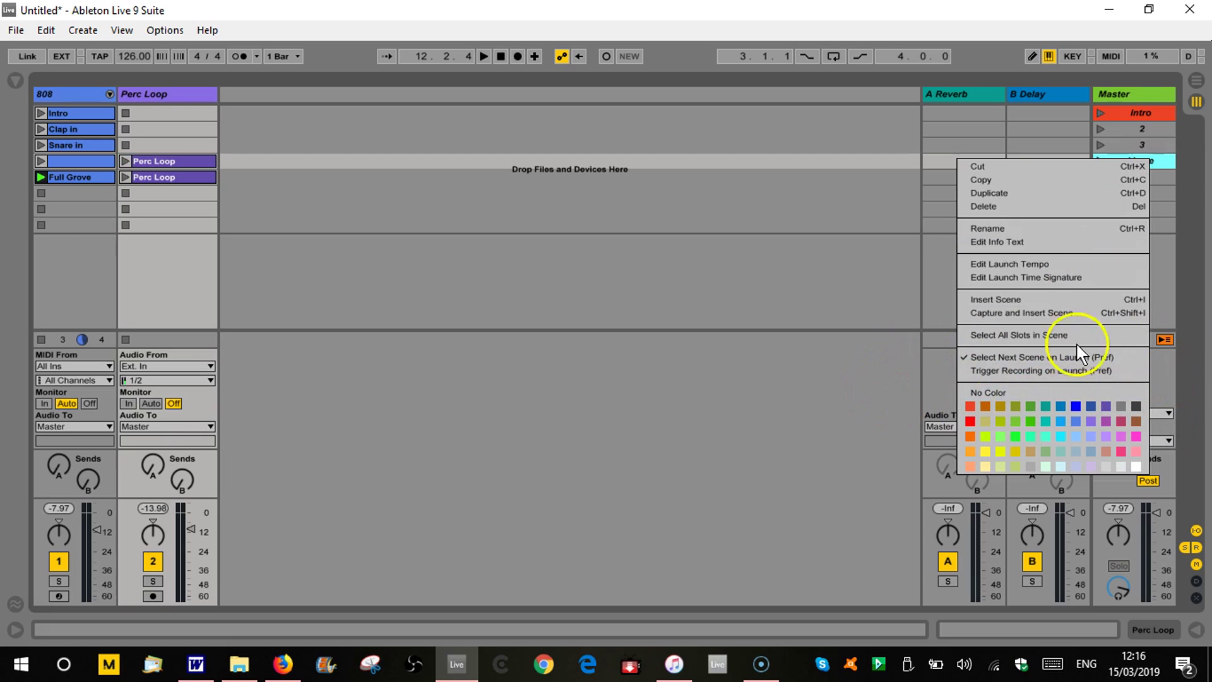
click(1075, 406)
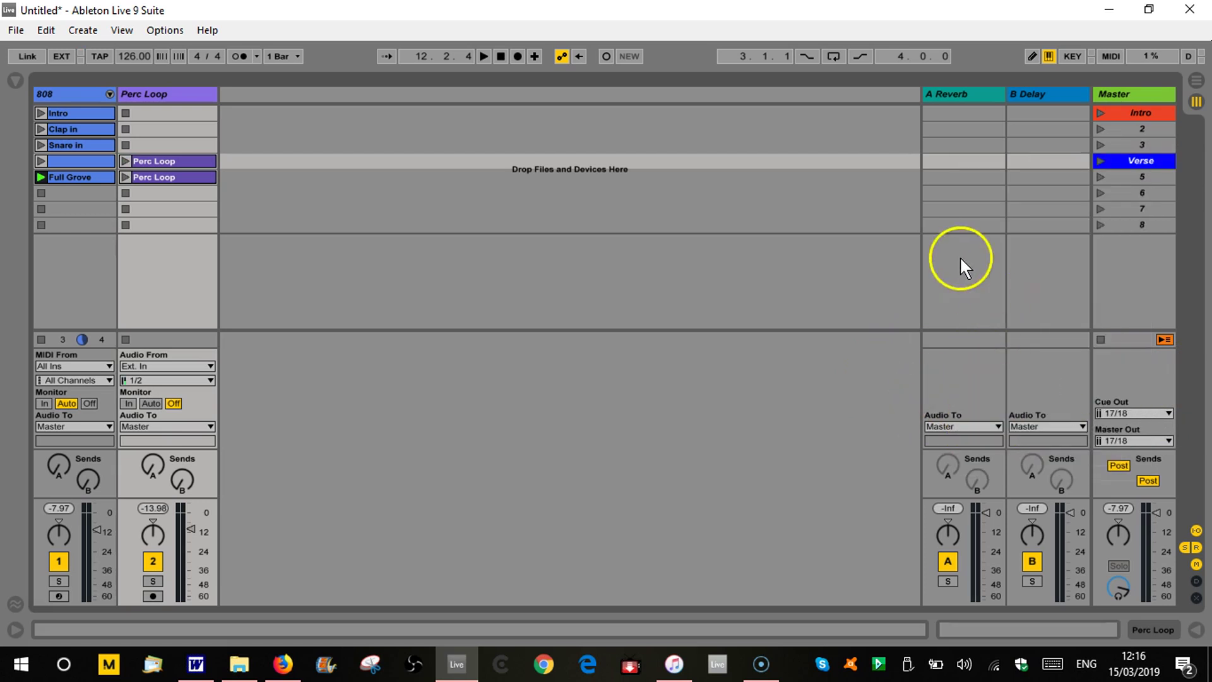
click(953, 240)
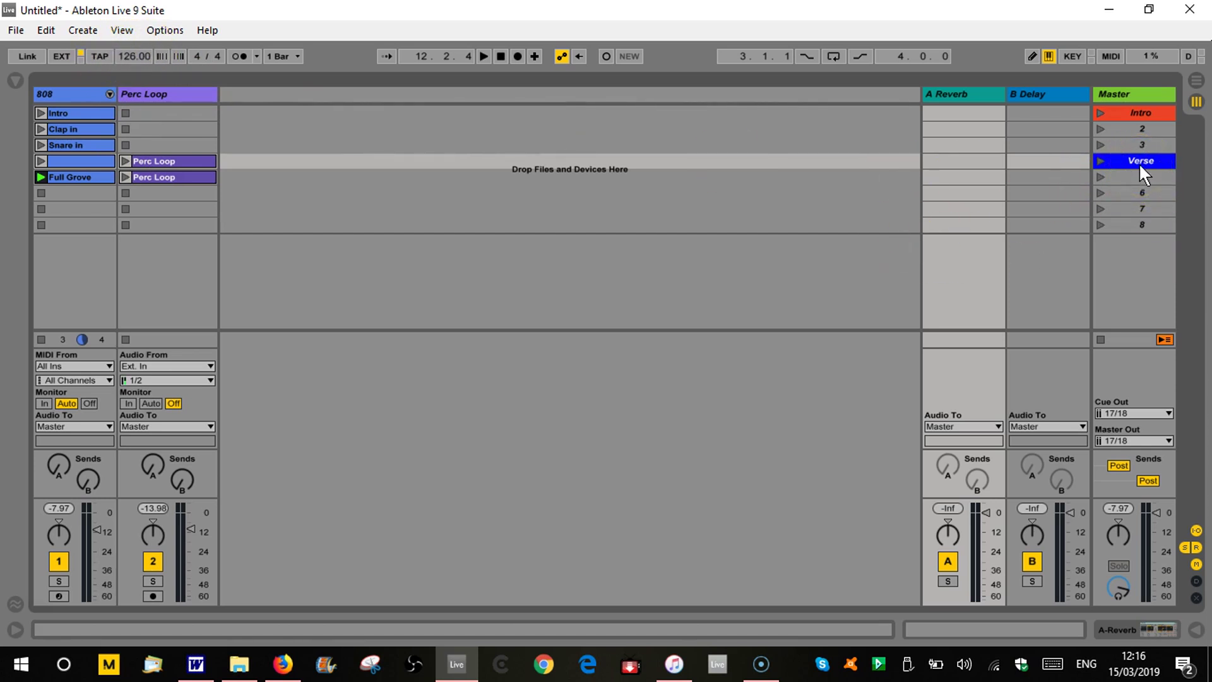
Step: Set the launch tempo of the Verse scene to 150 BPM
click(677, 167)
right_click(1134, 159)
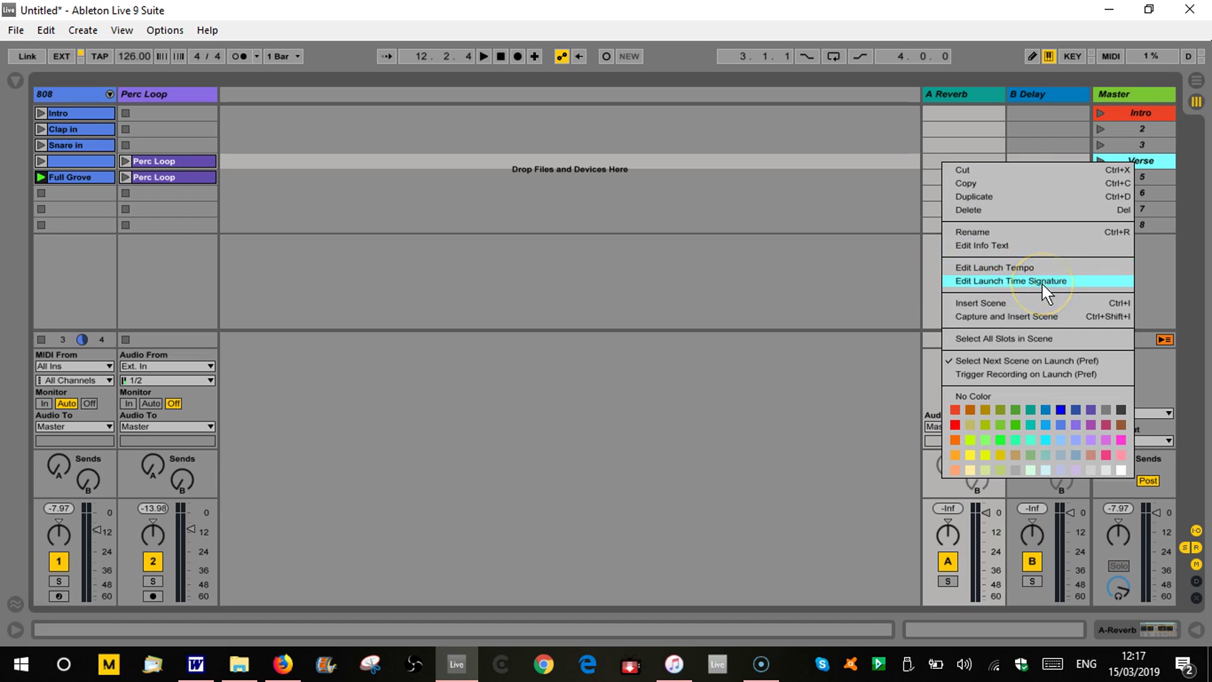
click(1001, 268)
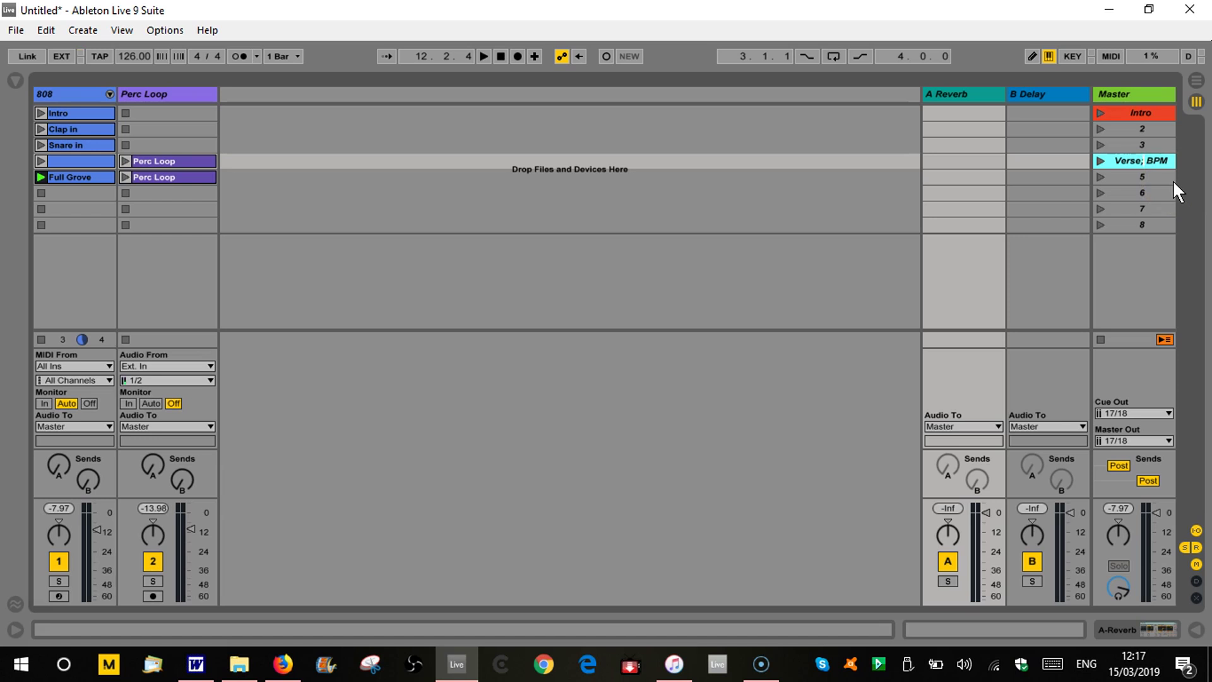
text(150)
Step: Launch the Verse scene followed by the Intro scene to check the tempo, and stop playback
click(1099, 161)
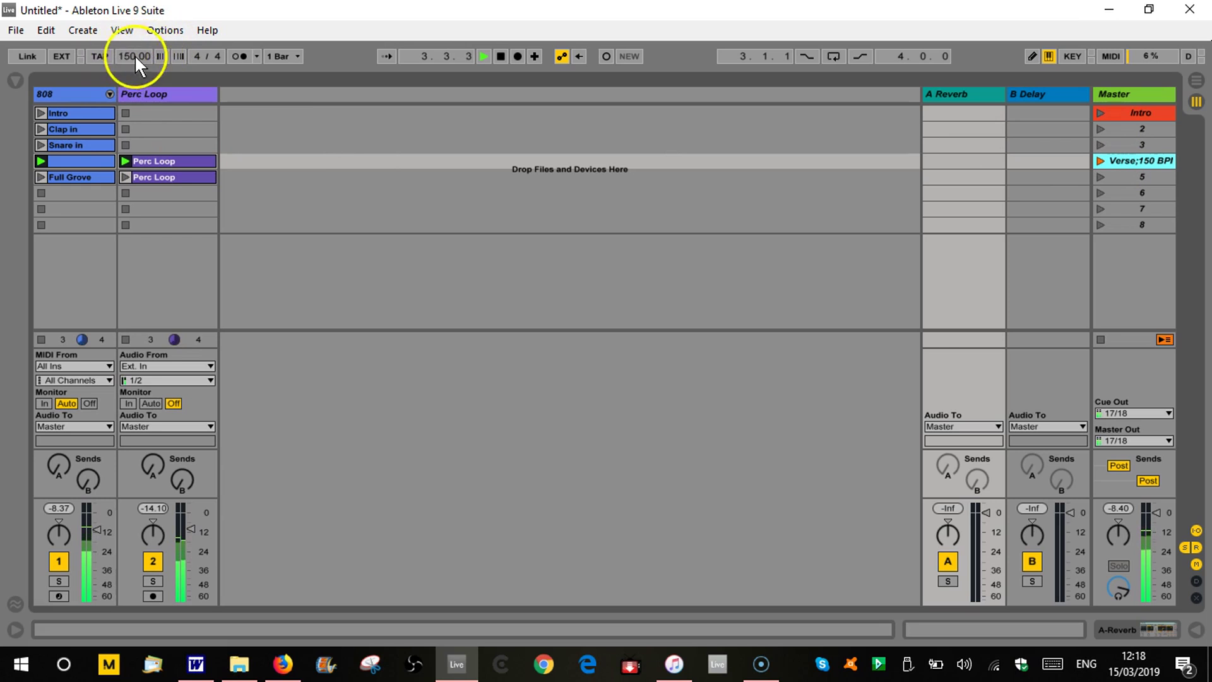
click(1101, 115)
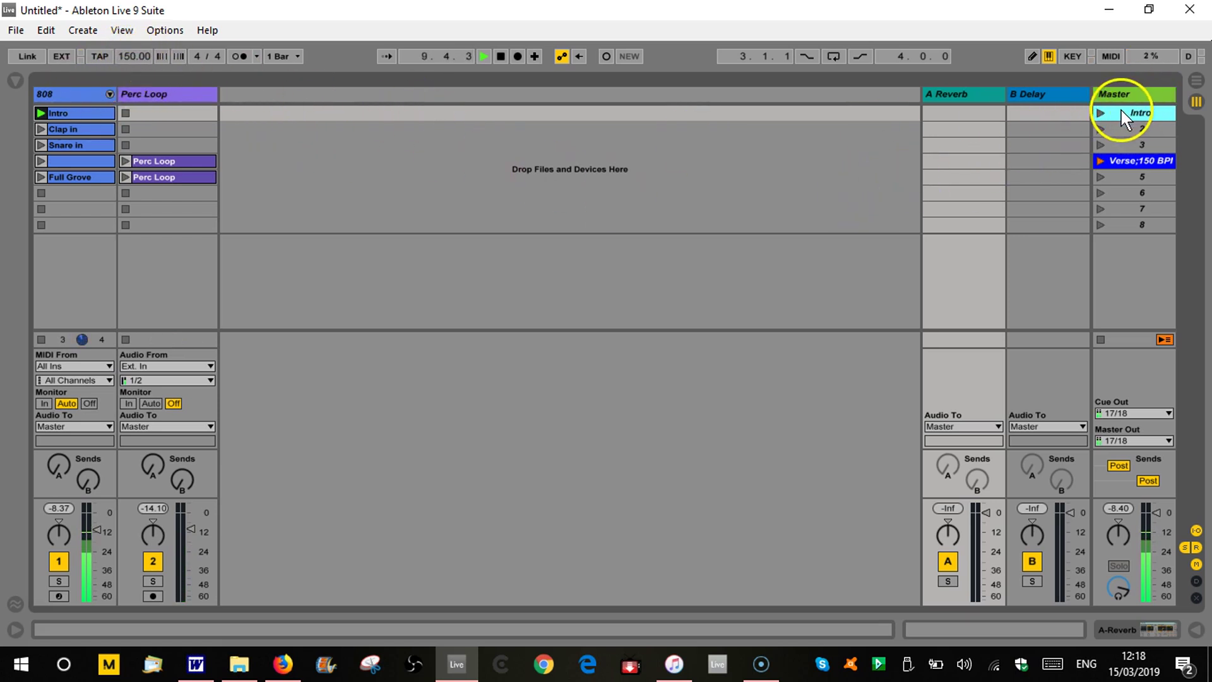
click(500, 55)
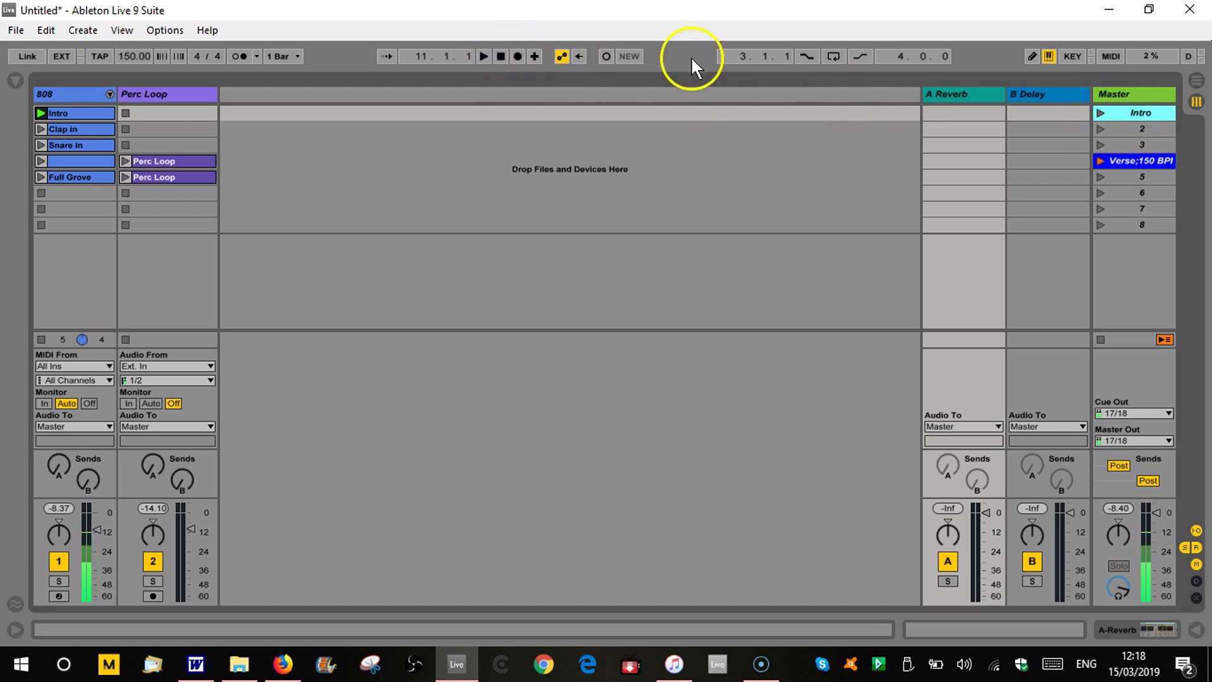
Step: Rename the Intro scene as 126bpm Intro so that it launches at that tempo
right_click(1139, 110)
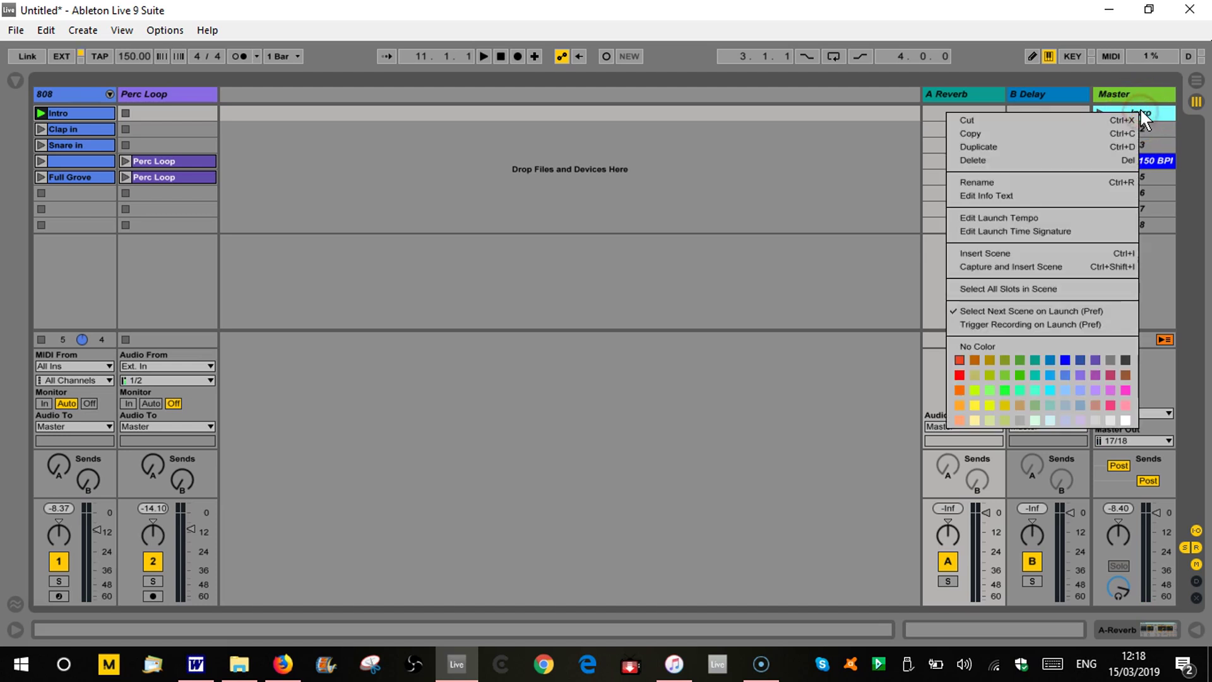
click(1039, 181)
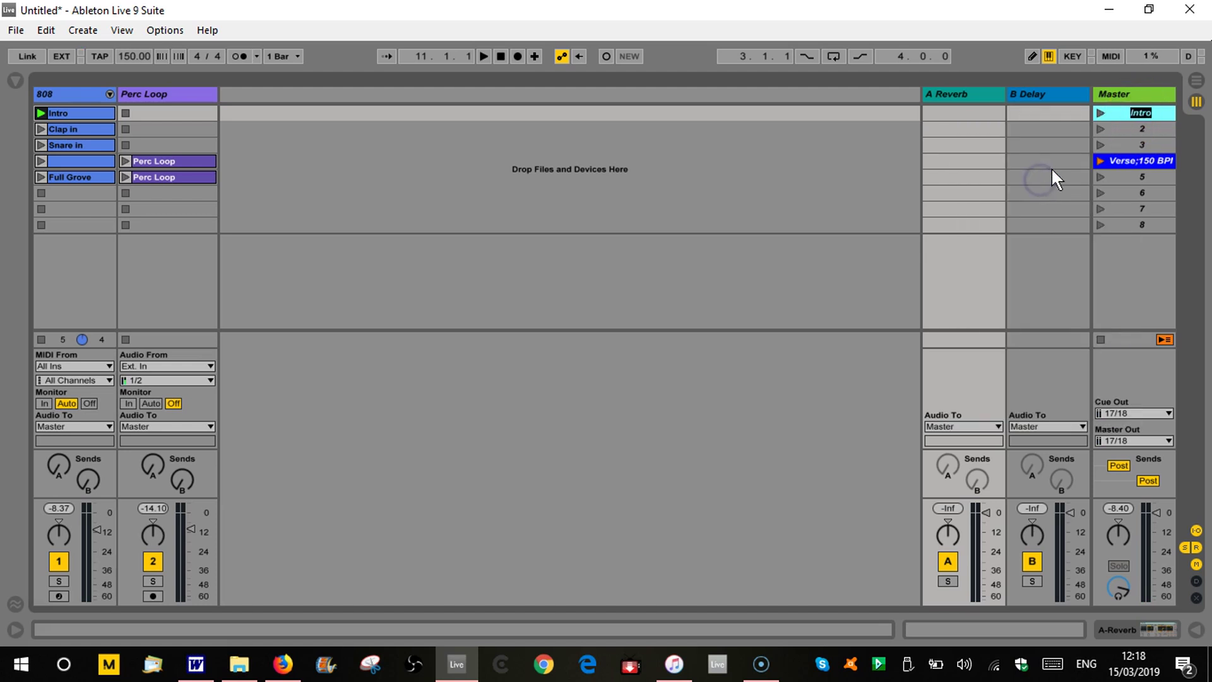
key(Left)
text(126bpm)
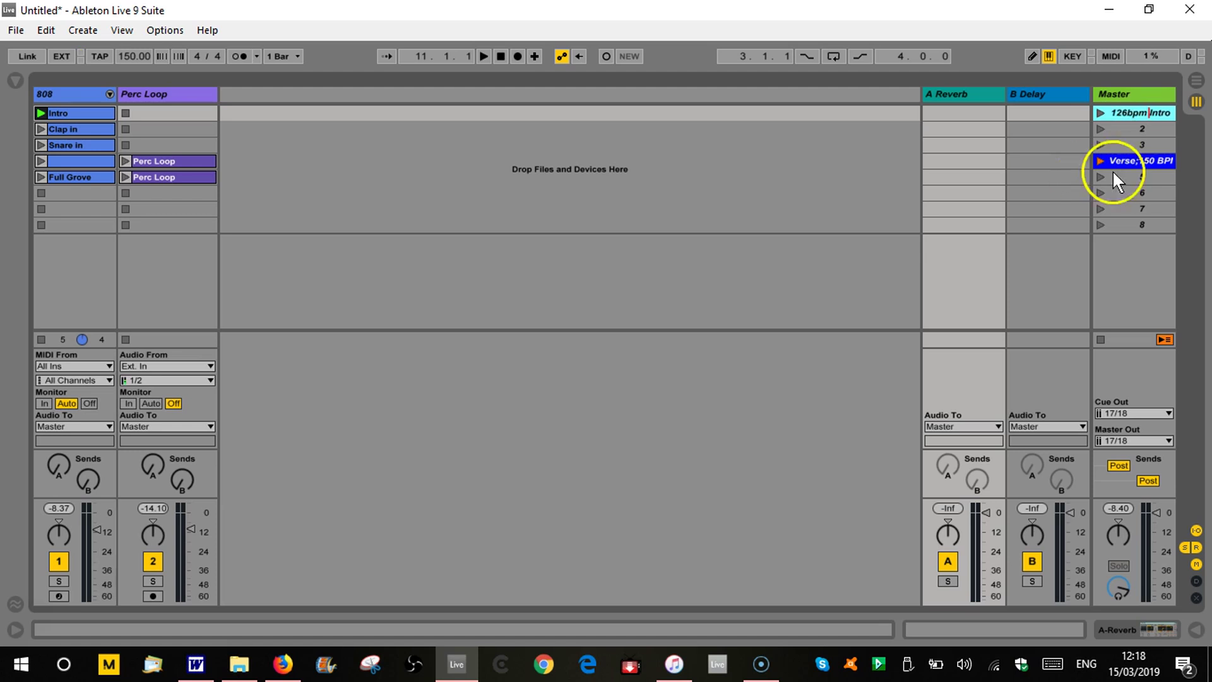
key(Return)
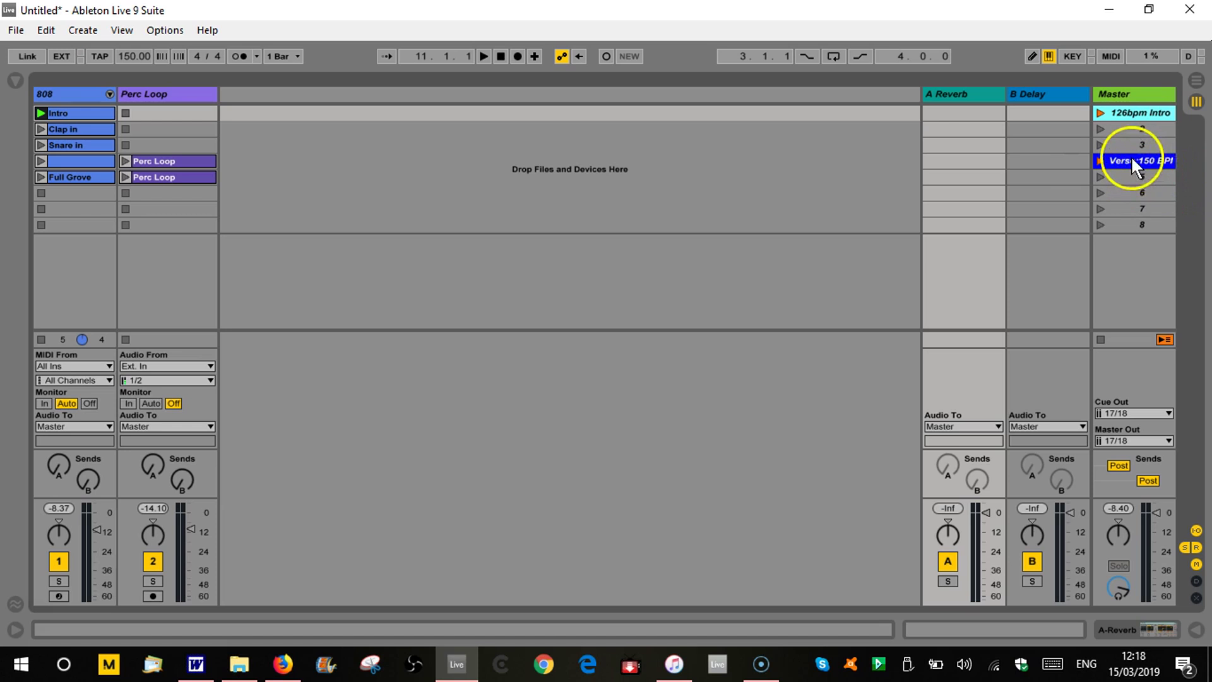
Step: Launch scenes 1 to 4 in order to check the tempo change, and stop all clips
click(1097, 112)
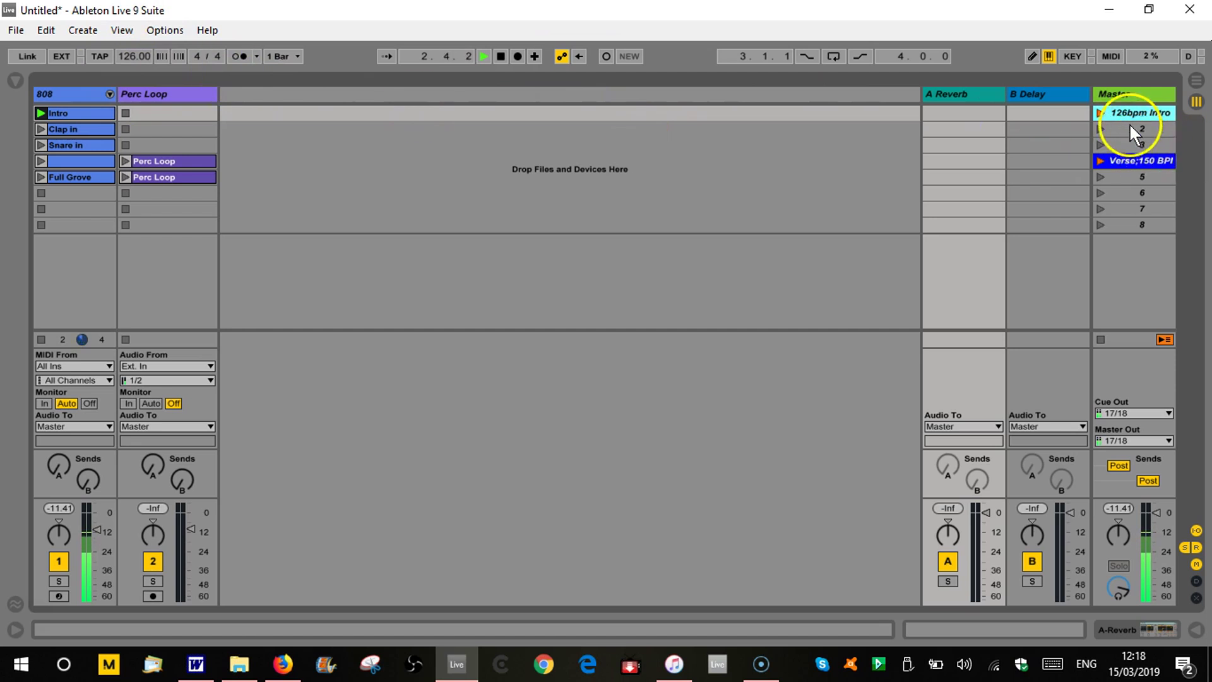
click(1100, 128)
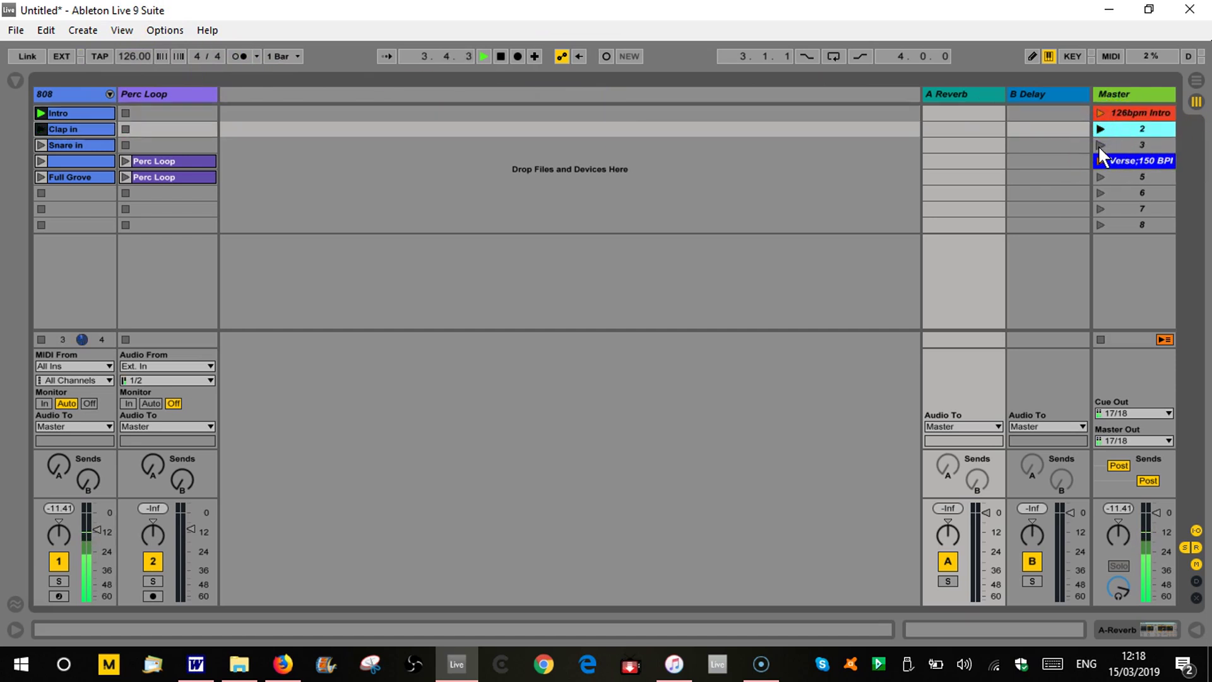
click(1097, 145)
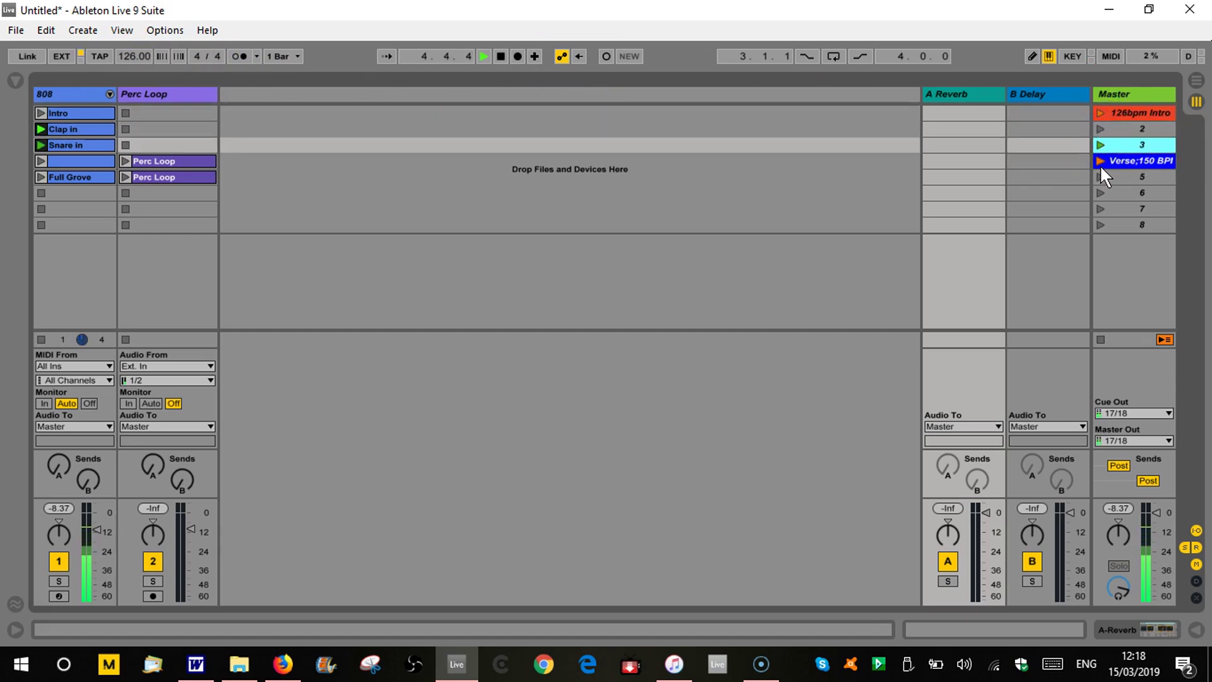
click(1100, 161)
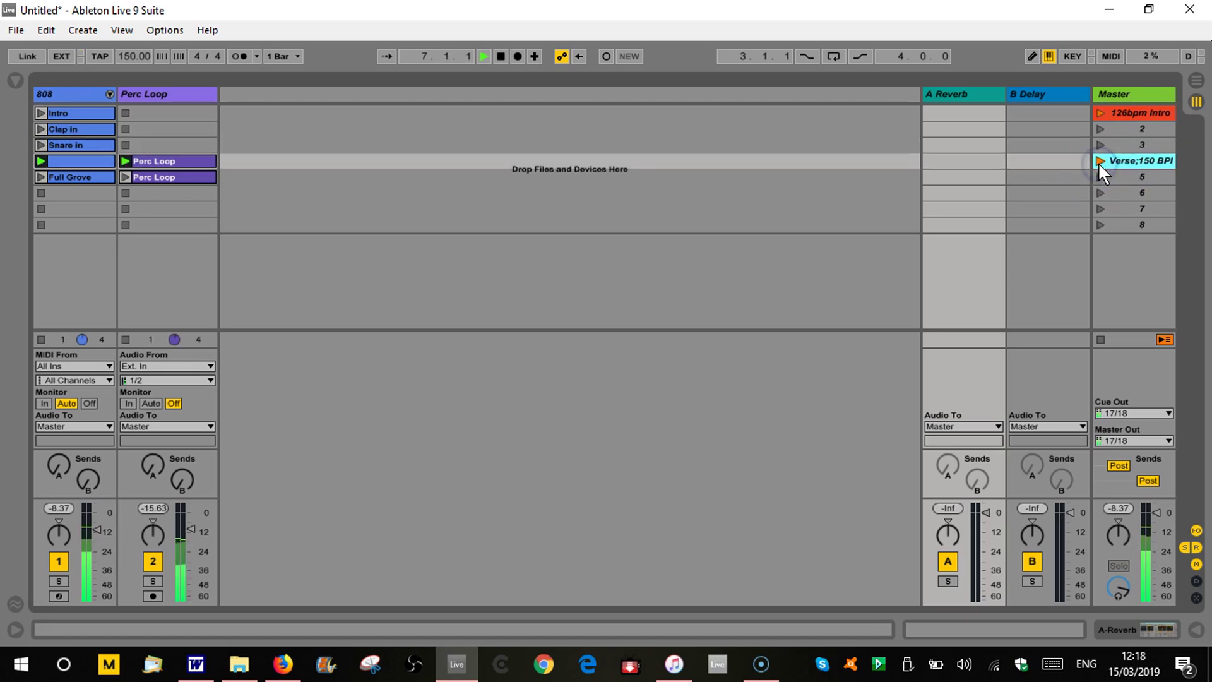
click(1101, 339)
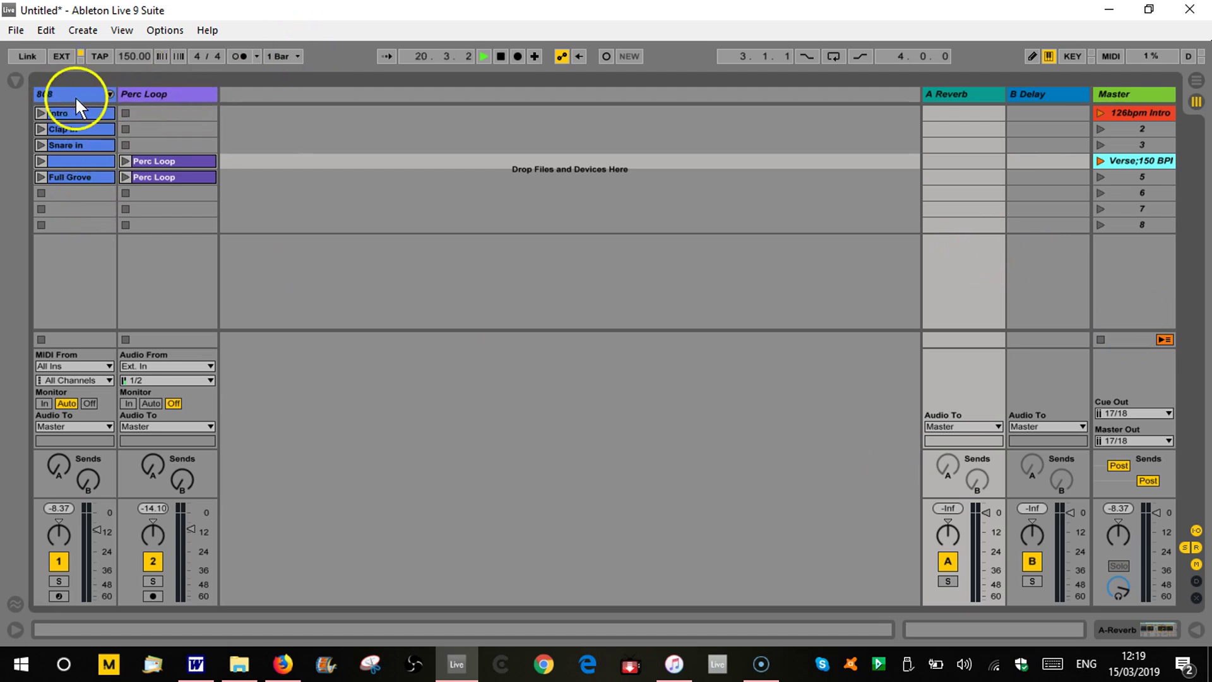
Step: Delete the Reverb and Delay return tracks and narrow the Master track
right_click(1040, 112)
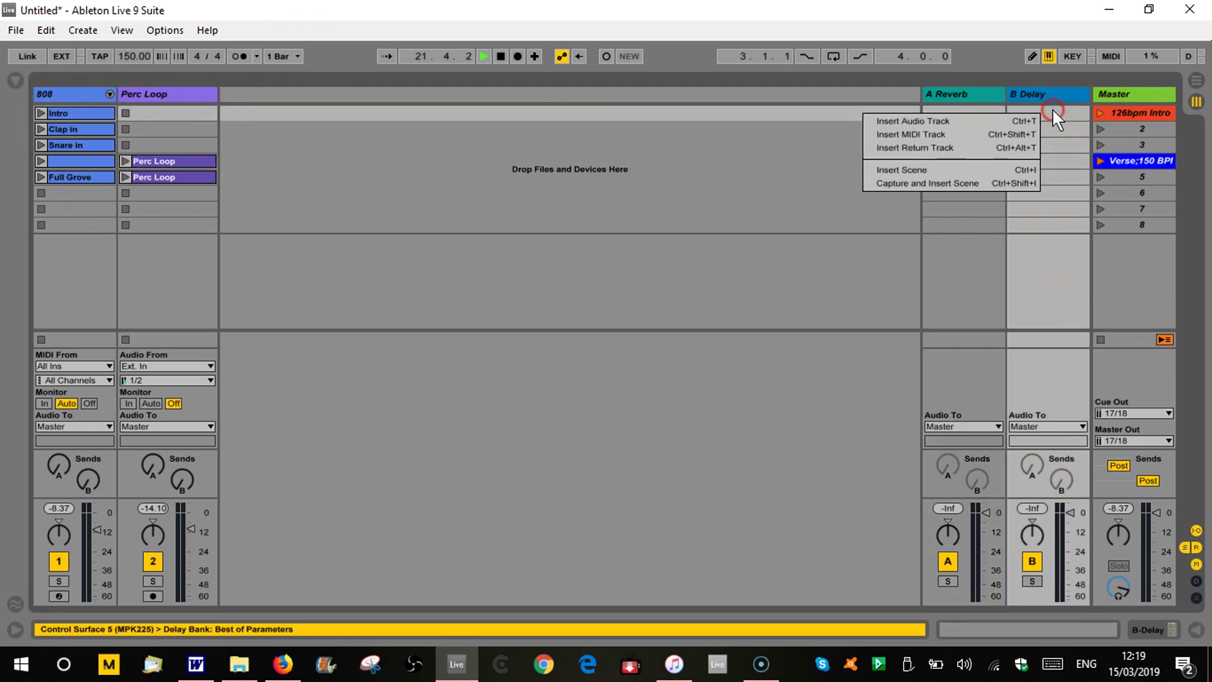
click(1063, 92)
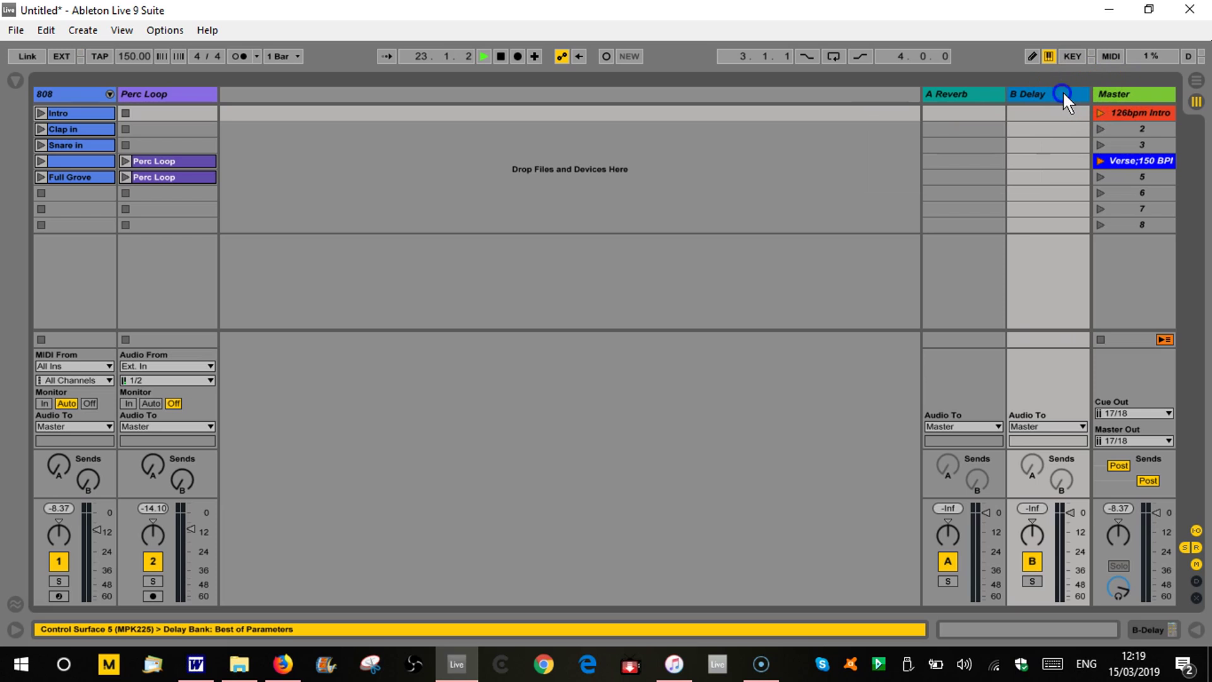
click(977, 93)
key(Delete)
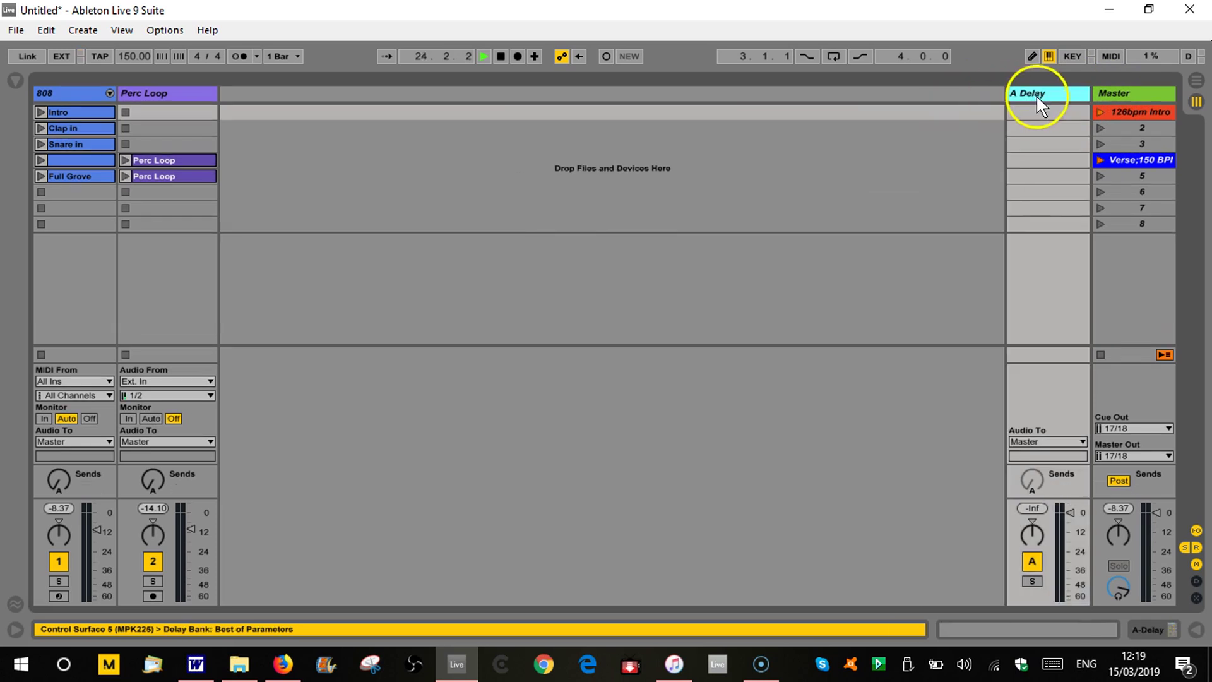
key(Delete)
click(1073, 94)
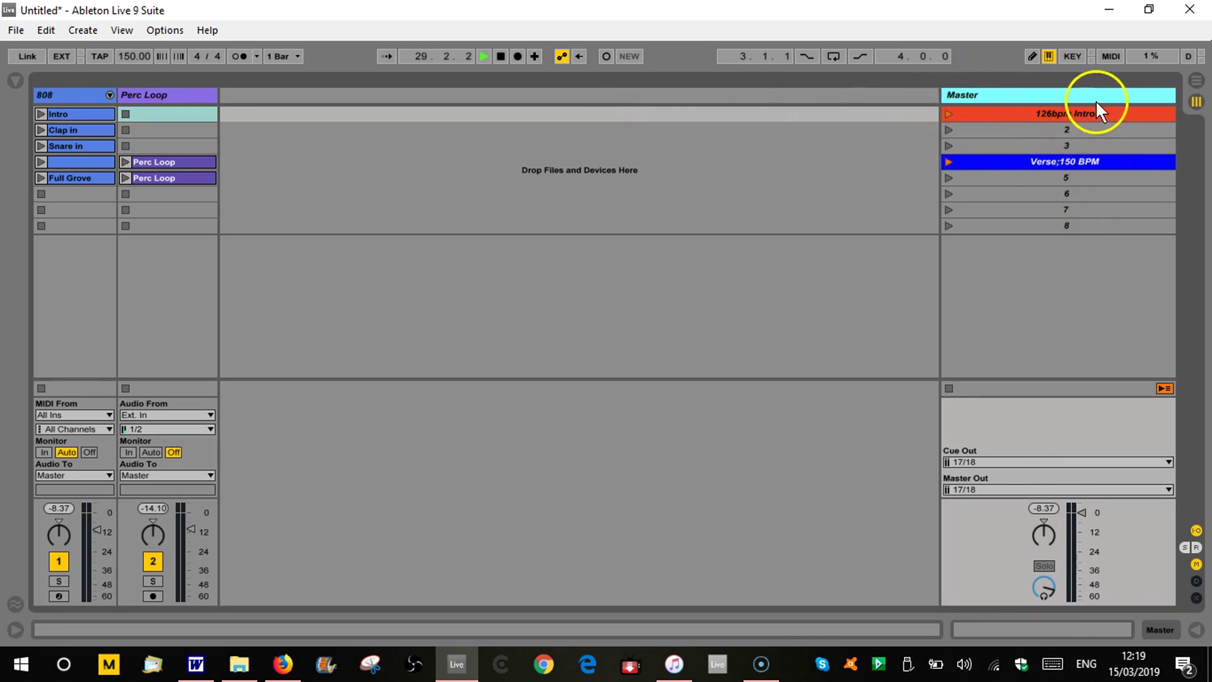
drag(942, 96, 1077, 99)
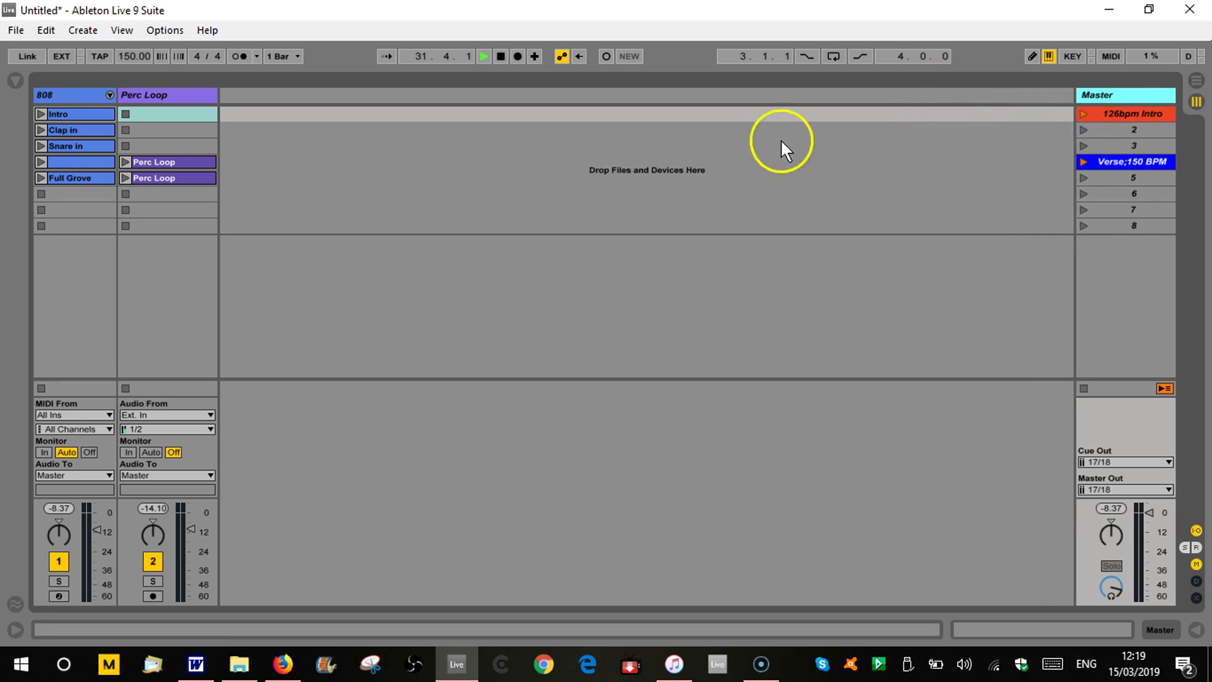